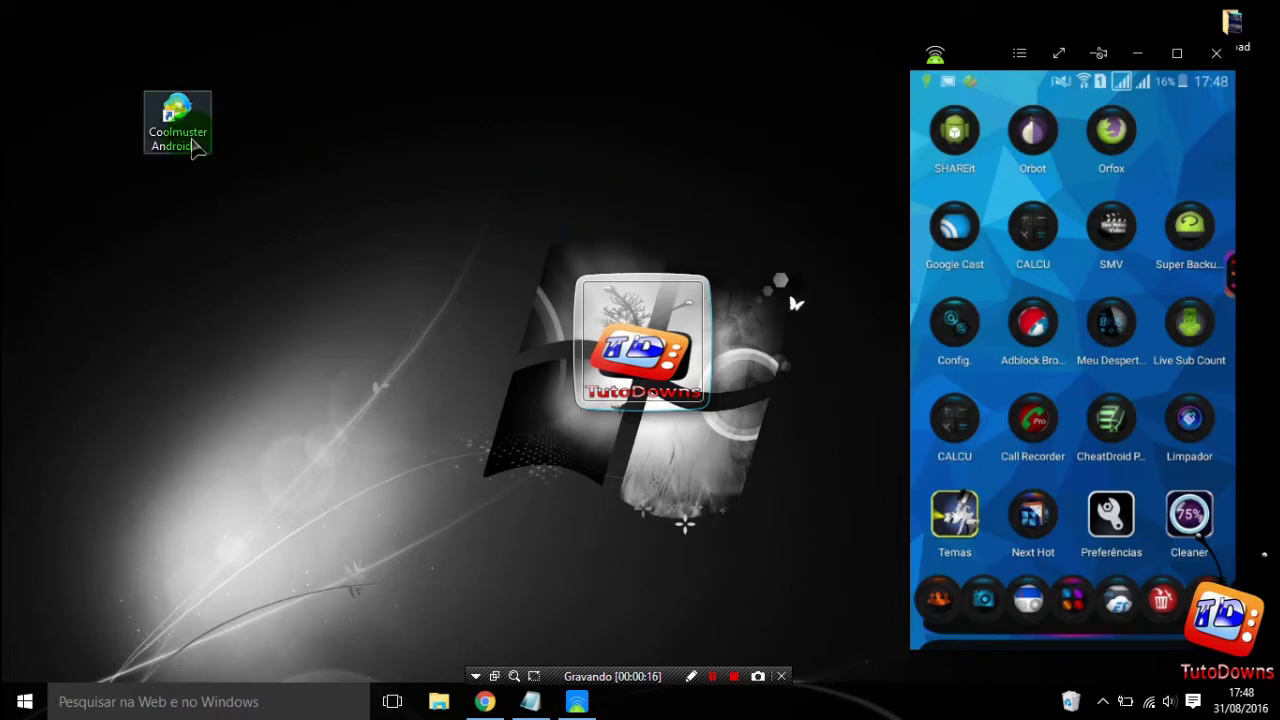
left_click(192, 143)
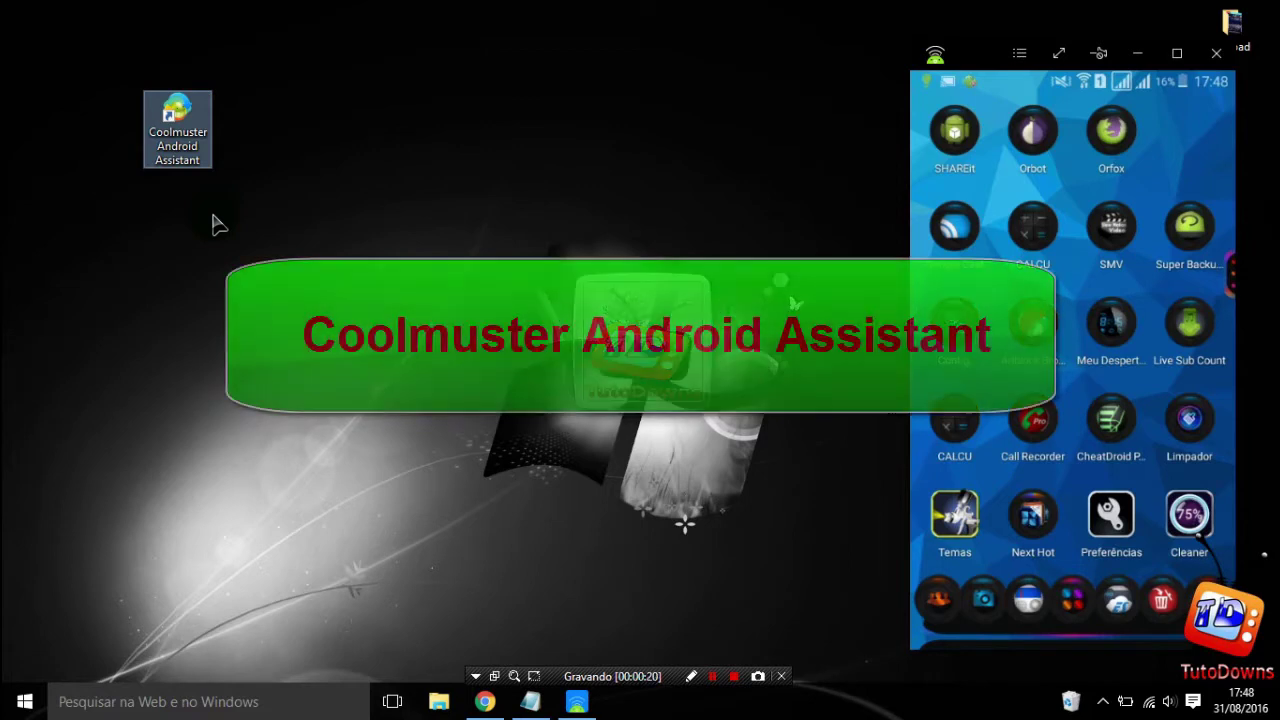
mouse_move(1080, 194)
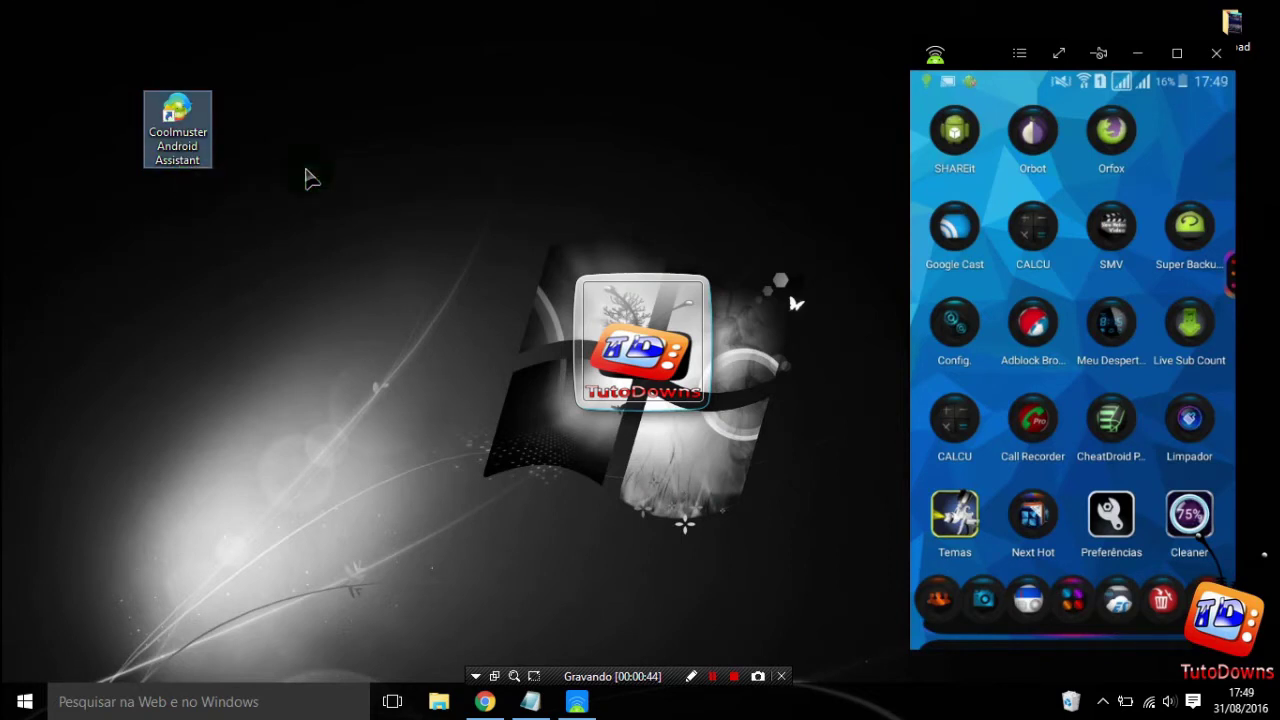
left_click(482, 316)
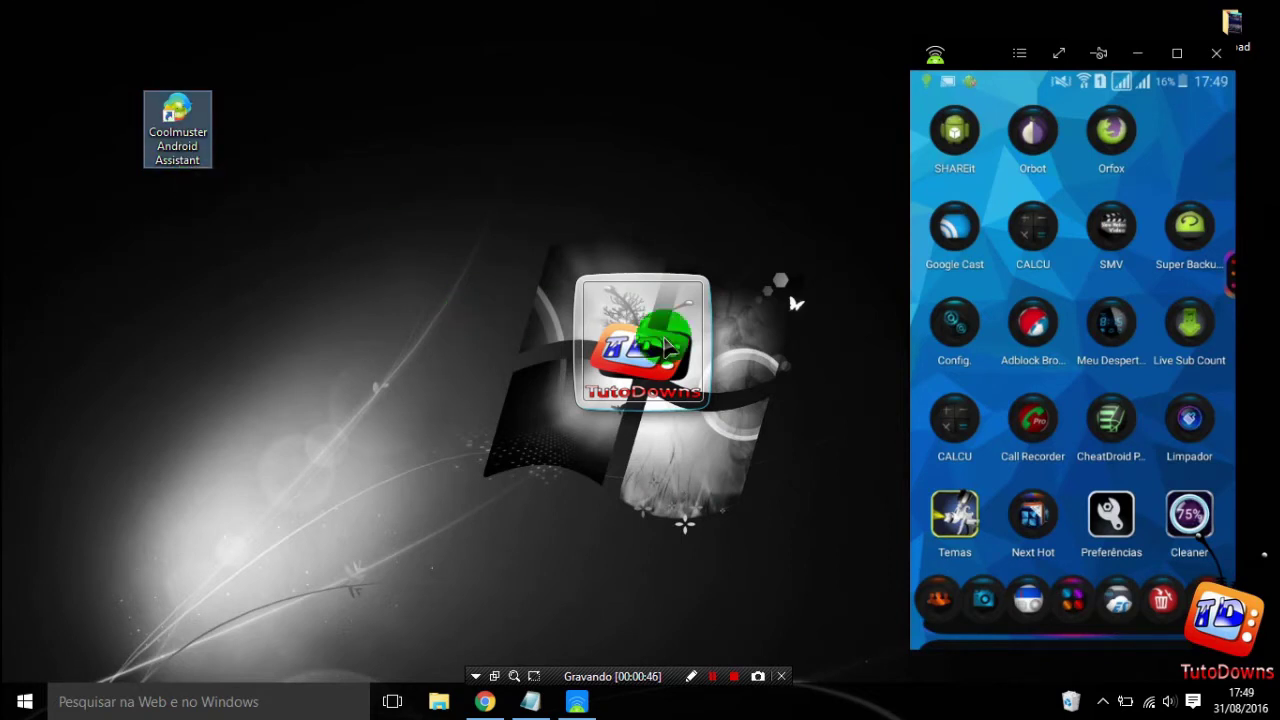
double_click(188, 130)
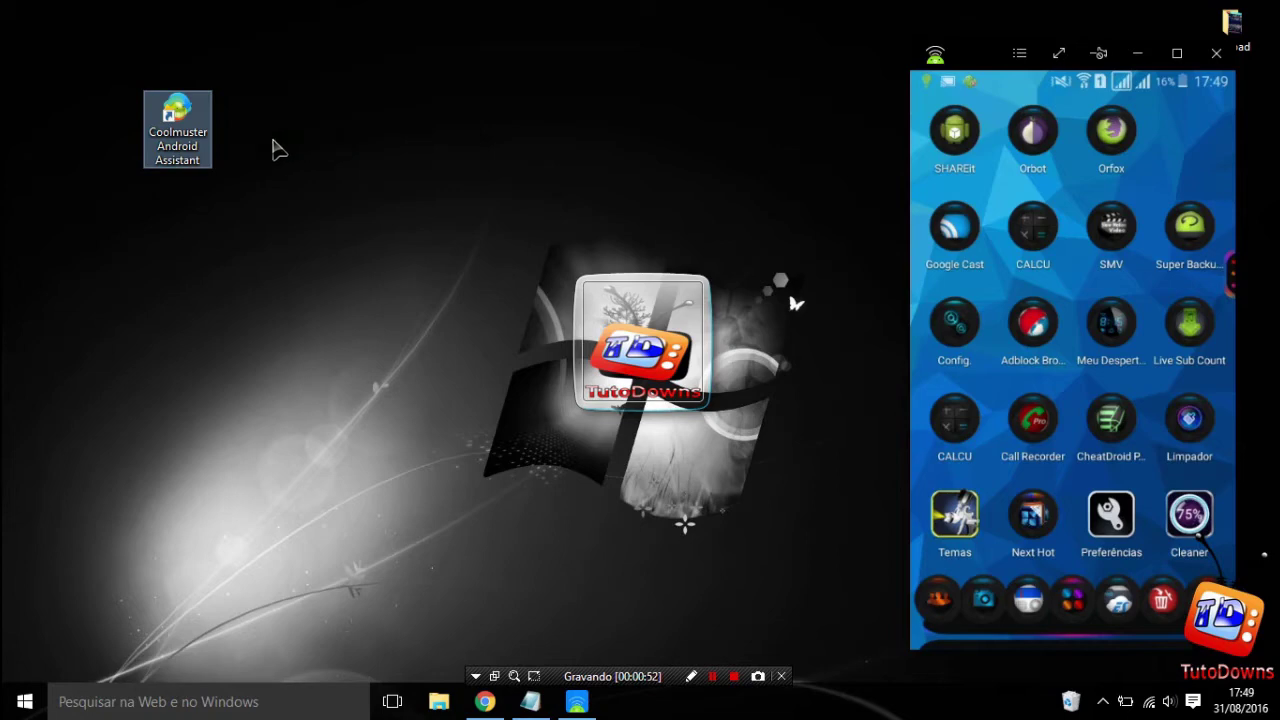
double_click(205, 130)
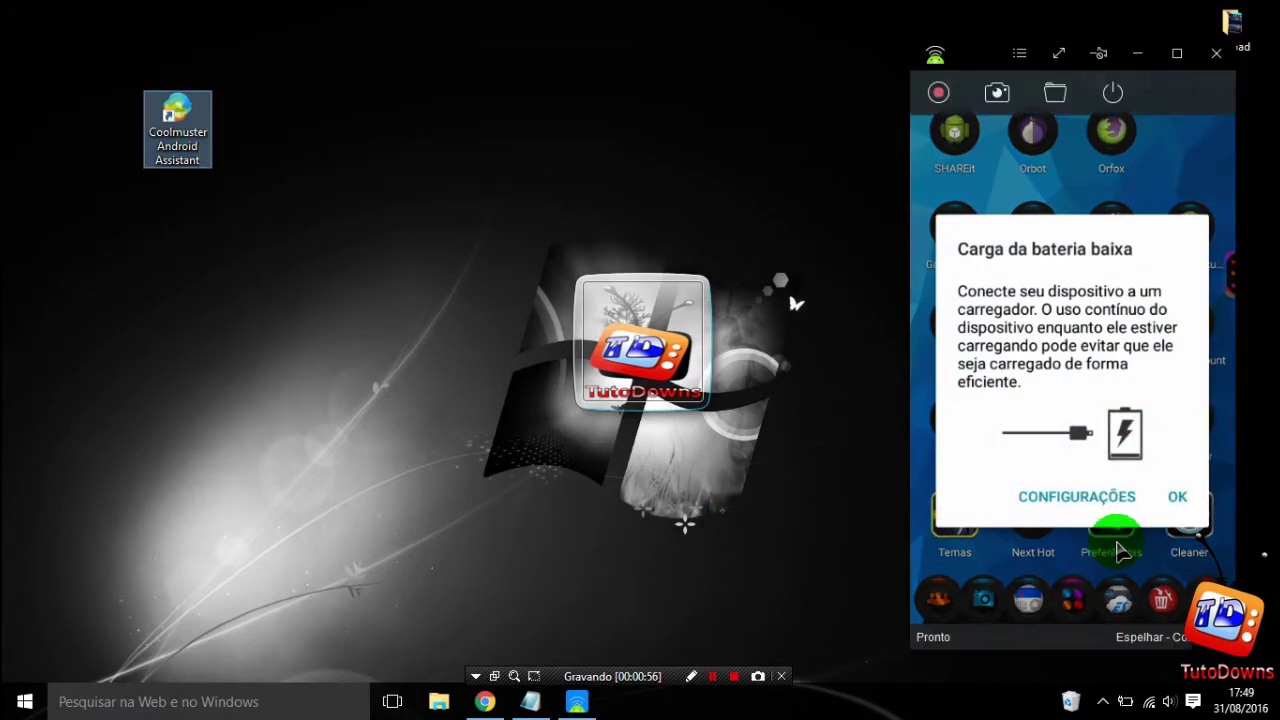
Dismiss the low-battery warning on the mirrored phone and close the JUSUBZERO file browser window.
left_click(1175, 497)
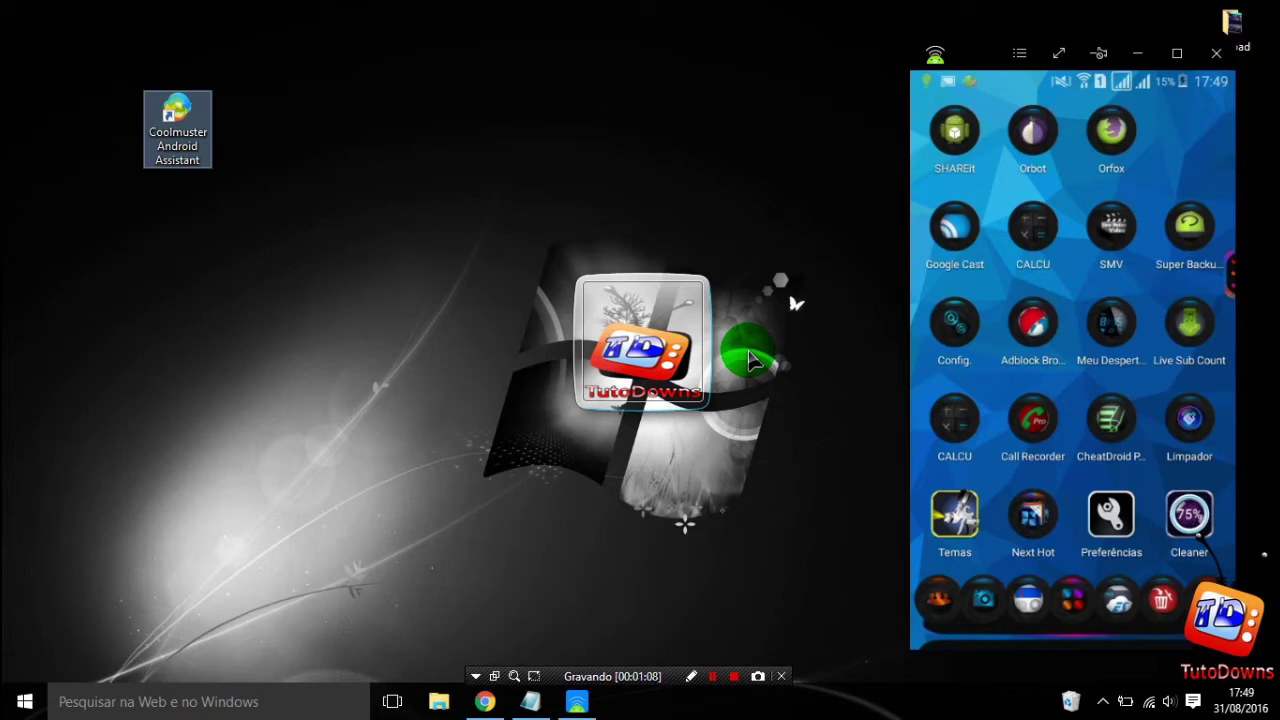
mouse_move(948, 92)
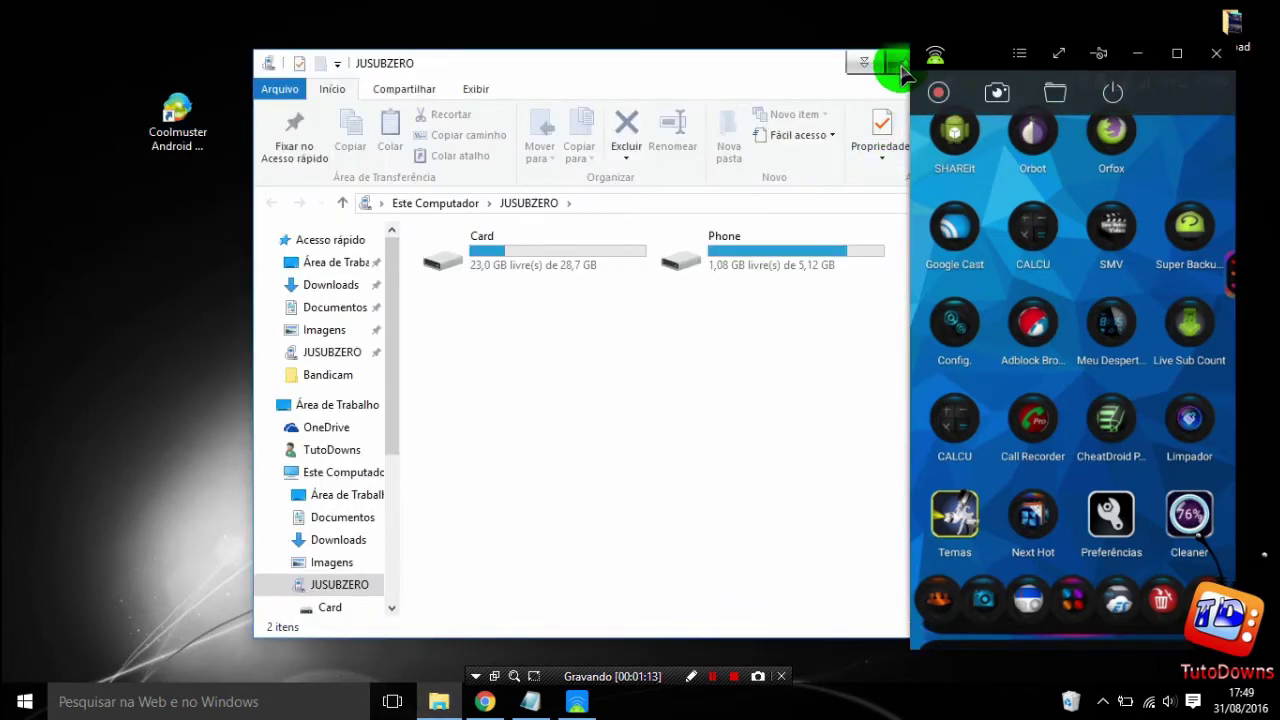
left_click_drag(812, 63, 556, 26)
left_click(940, 14)
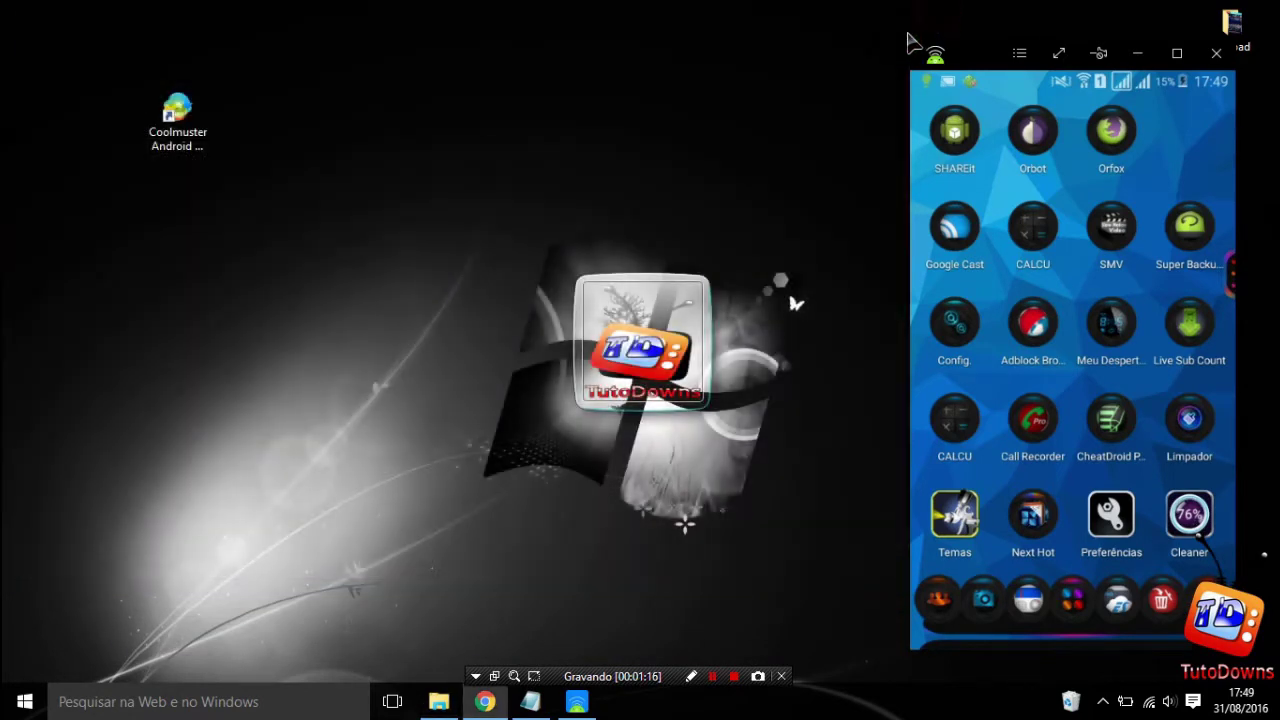
Launch Coolmuster Android Assistant and switch to the JUSUBZERO device.
double_click(197, 133)
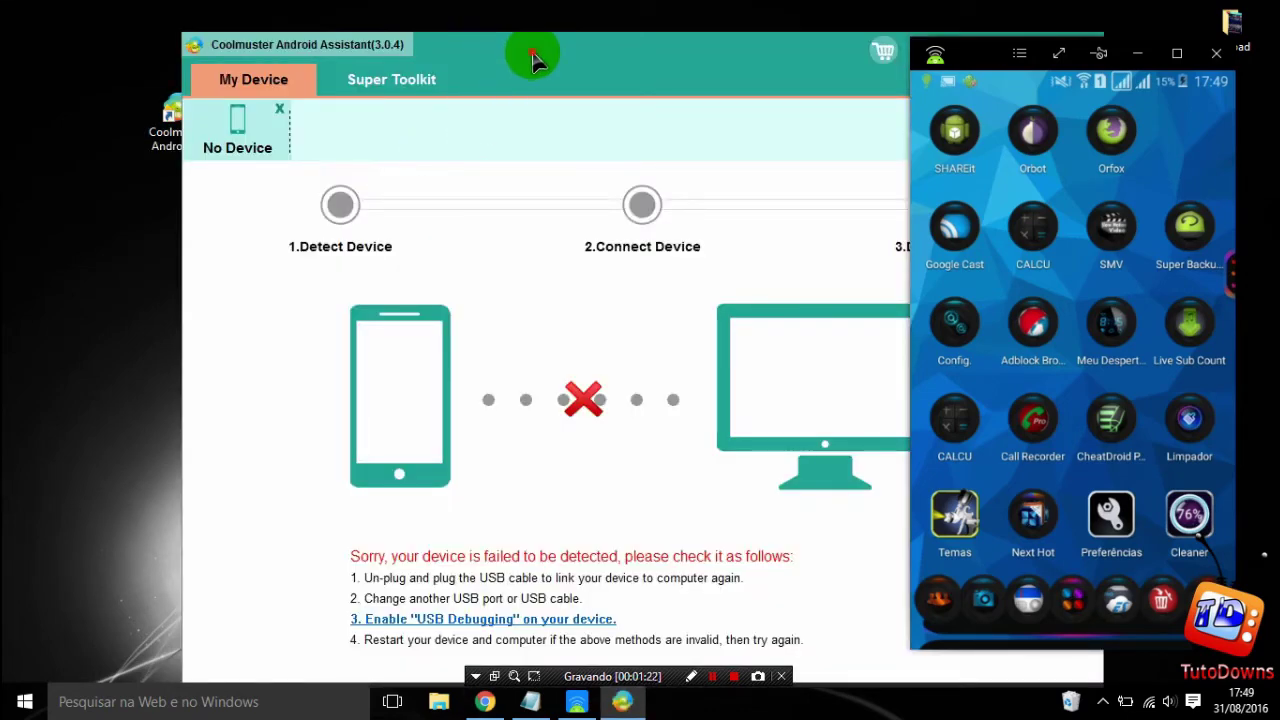
left_click_drag(528, 57, 376, 62)
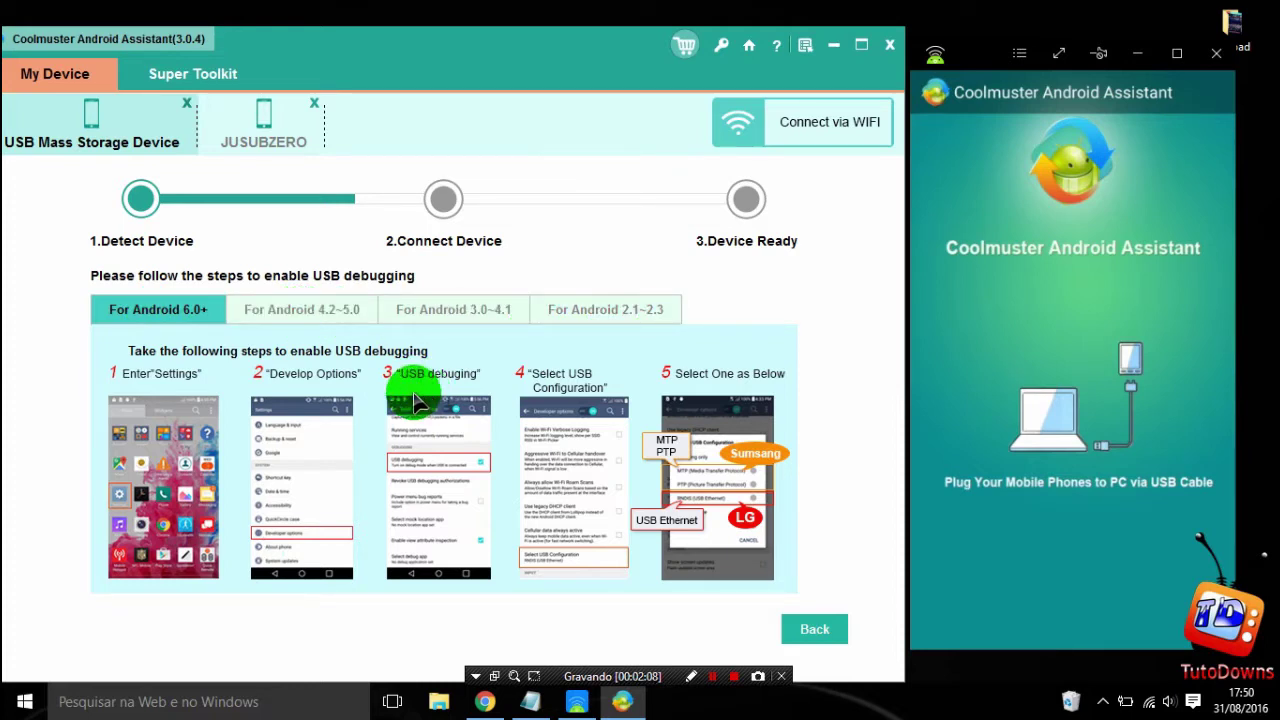
left_click(272, 142)
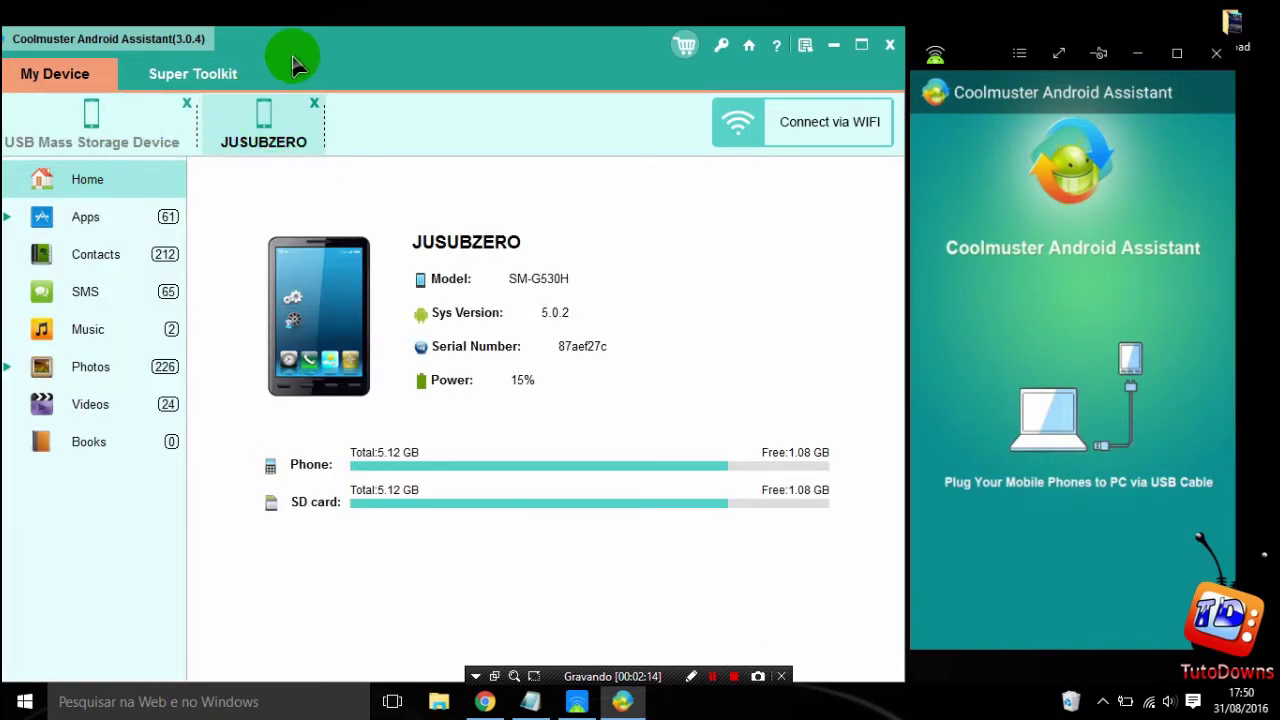
left_click_drag(294, 57, 323, 55)
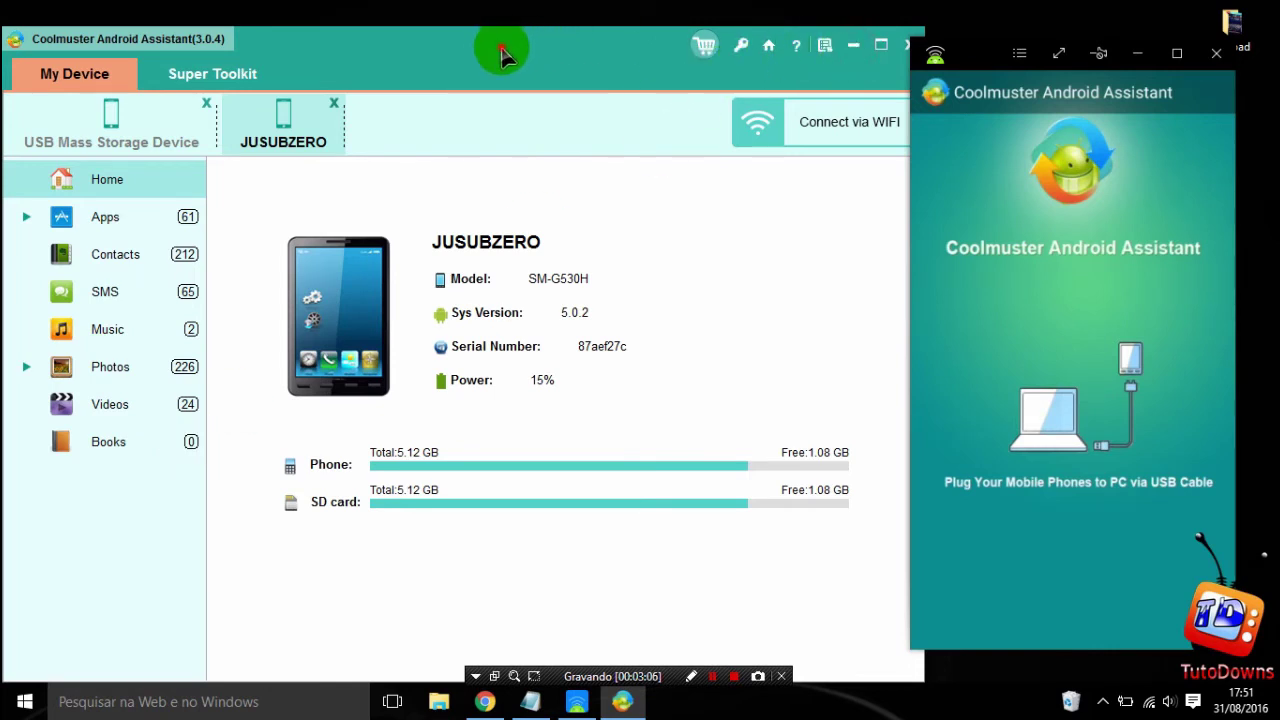
Create a new folder named Backup on the desktop.
left_click_drag(500, 50, 724, 40)
right_click(37, 354)
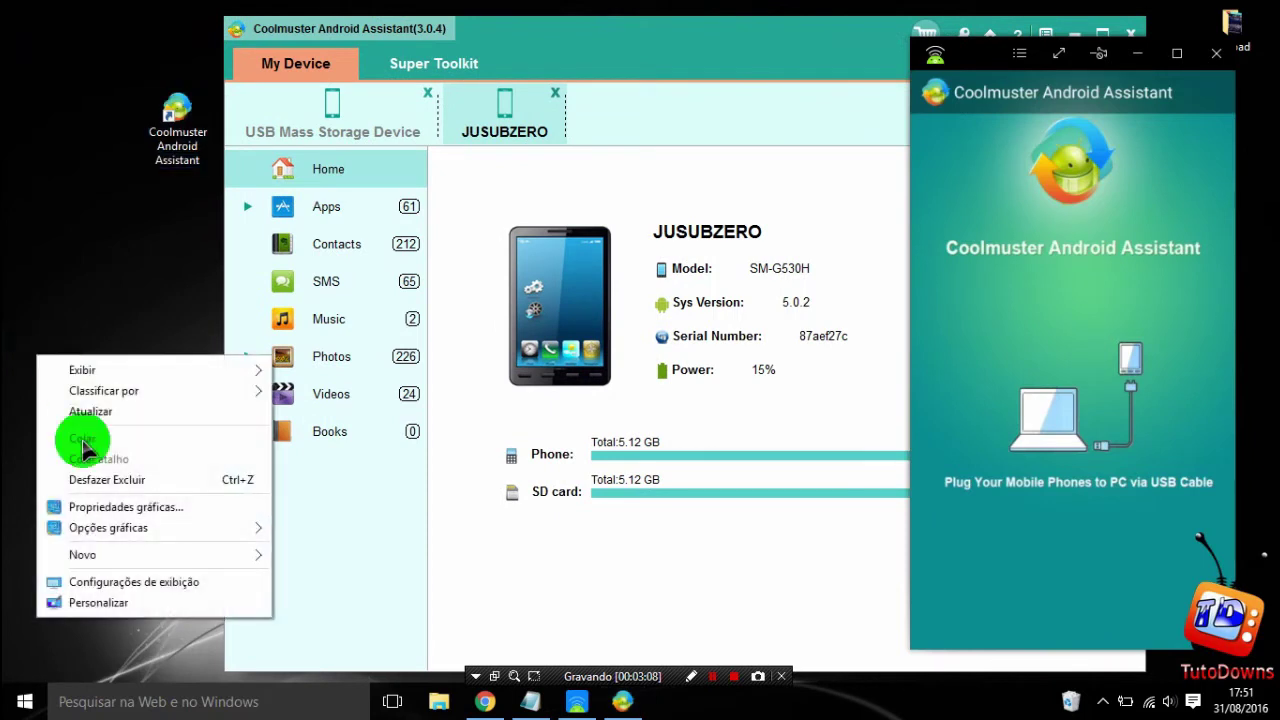
mouse_move(90, 563)
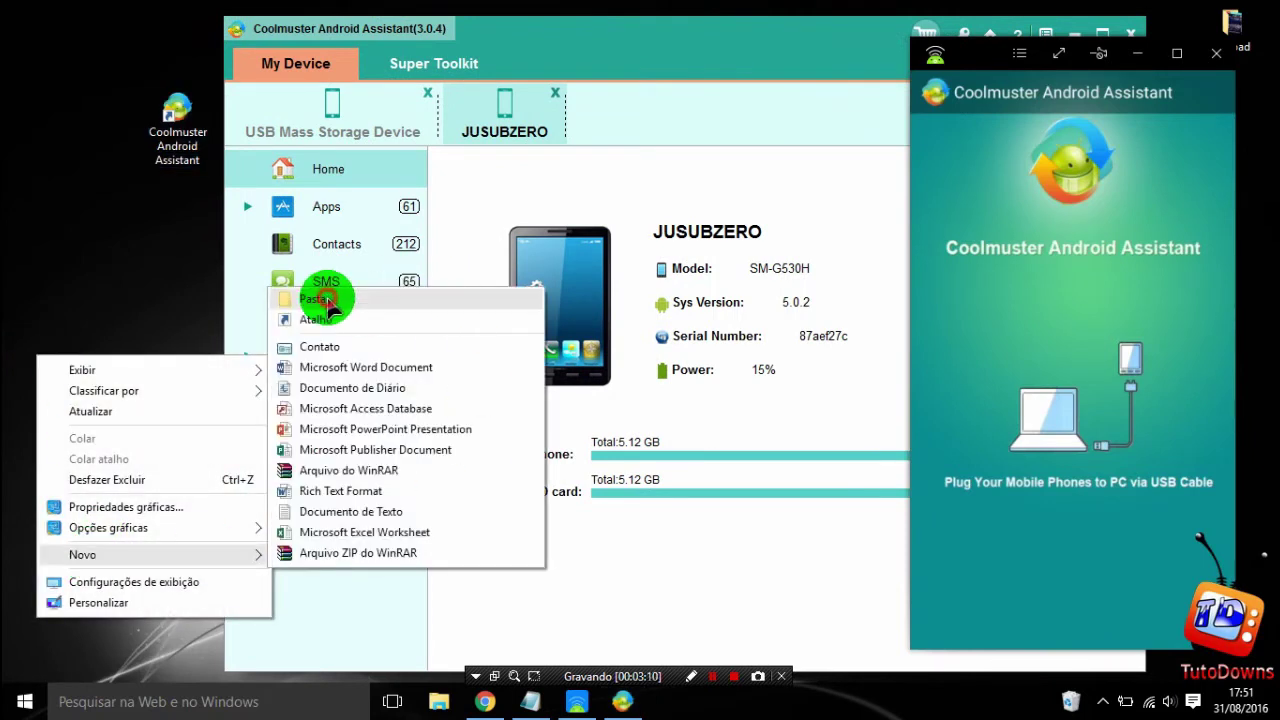
left_click(320, 298)
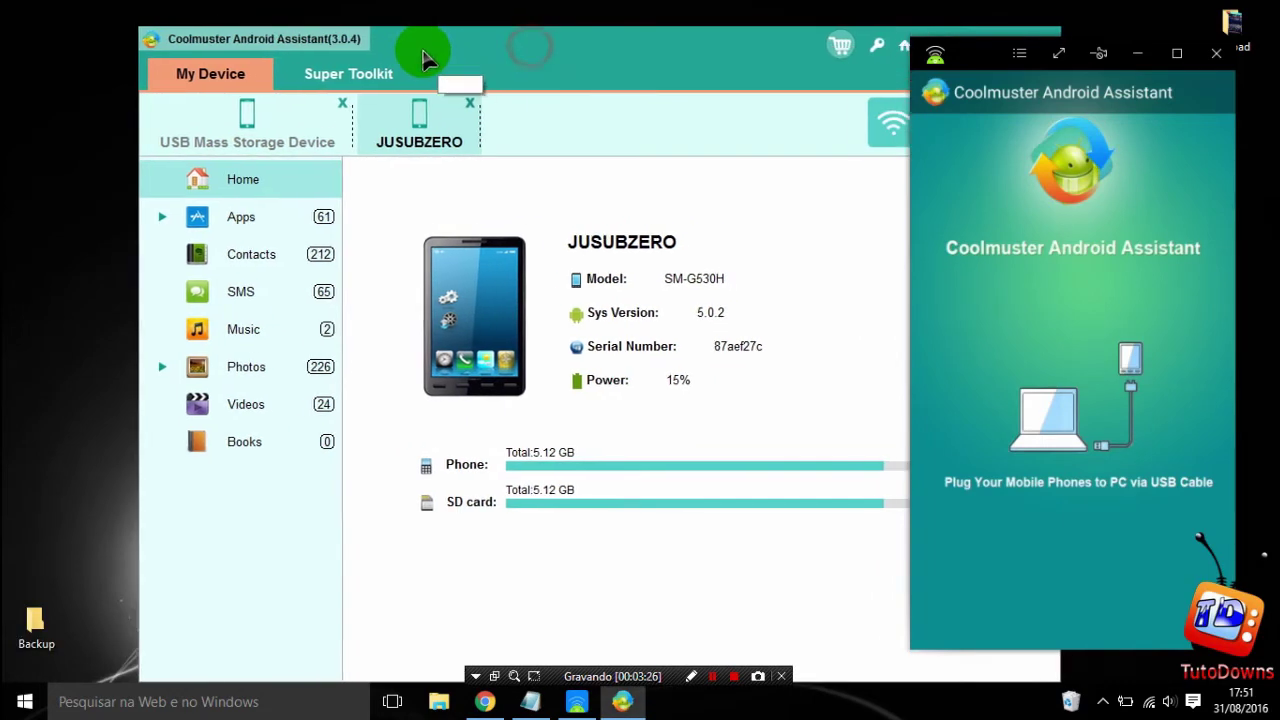
left_click_drag(423, 51, 304, 73)
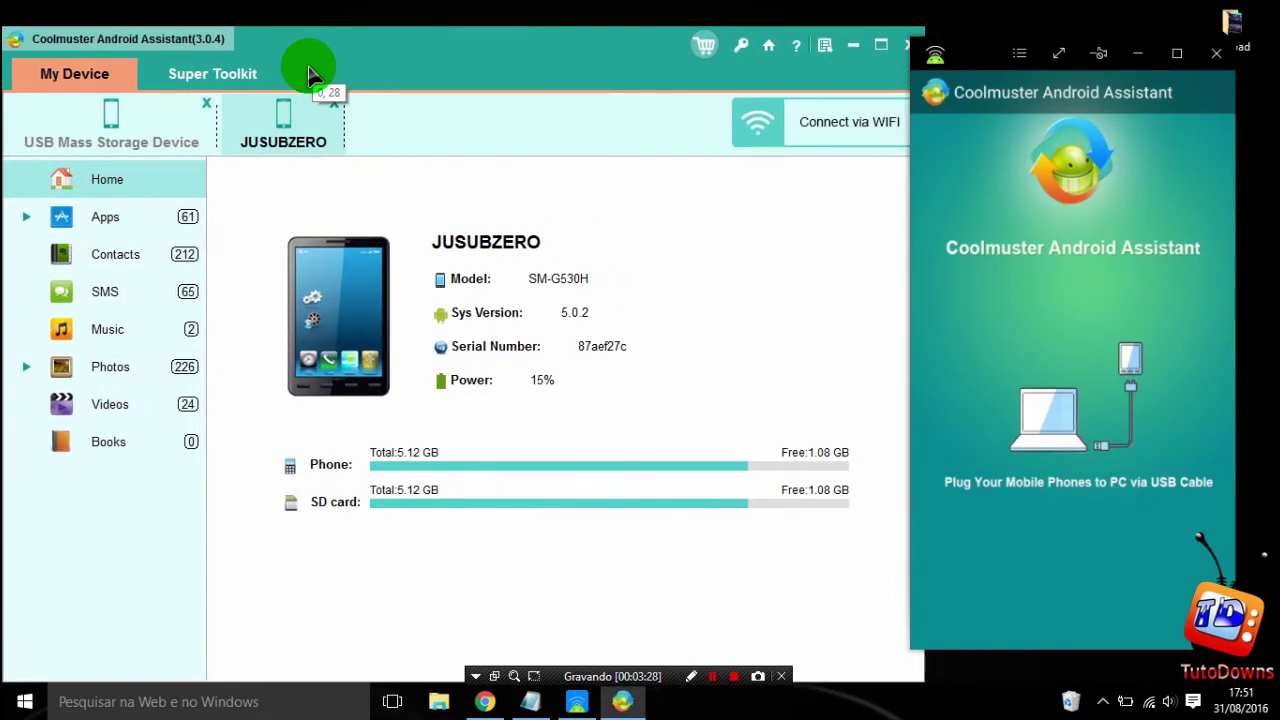
Expand the phone's Apps category and list its User Apps.
left_click(27, 217)
left_click(25, 220)
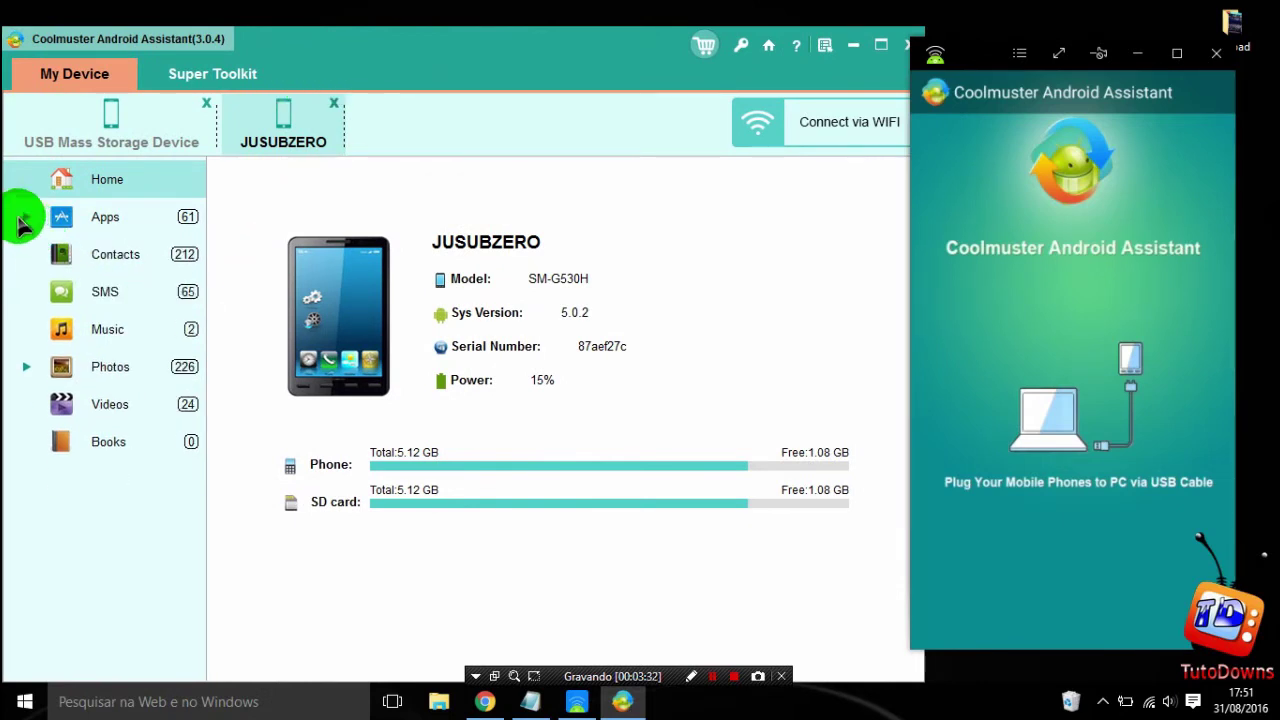
left_click(25, 217)
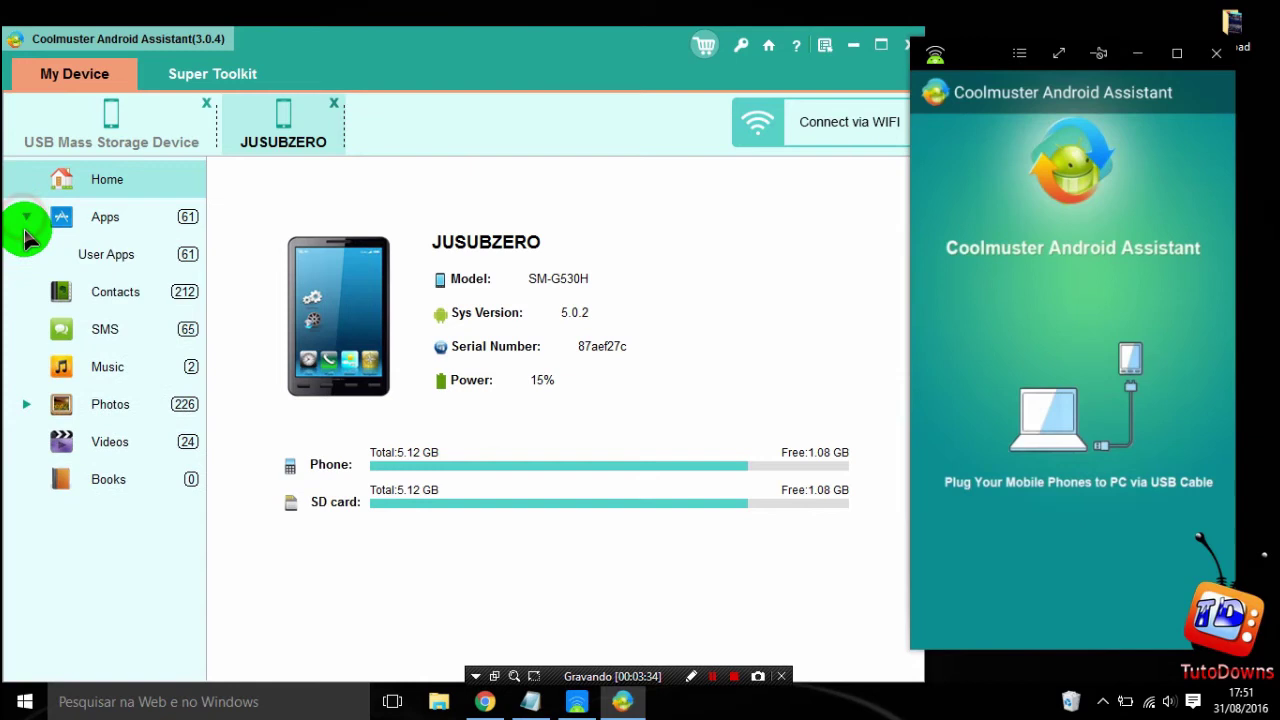
left_click(100, 258)
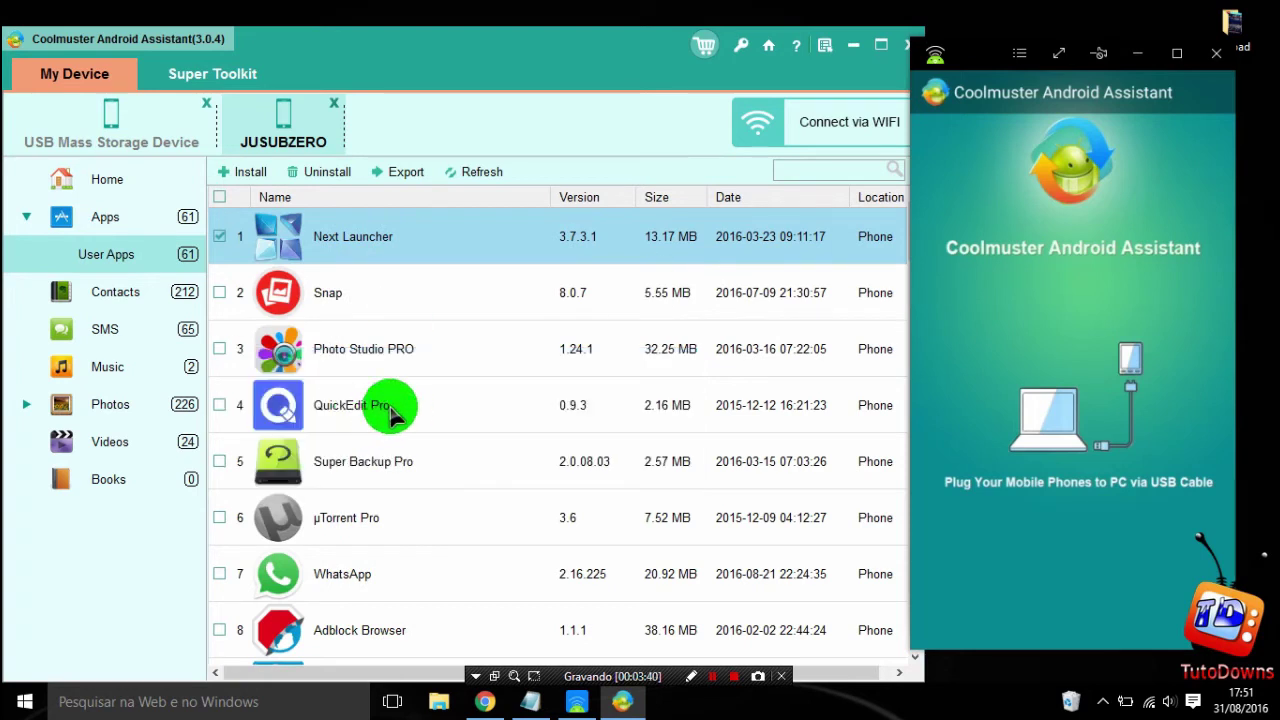
Select only Next Launcher, Tatue minha Foto, Lite and ES File Explorer PRO in the user app list.
left_click(219, 198)
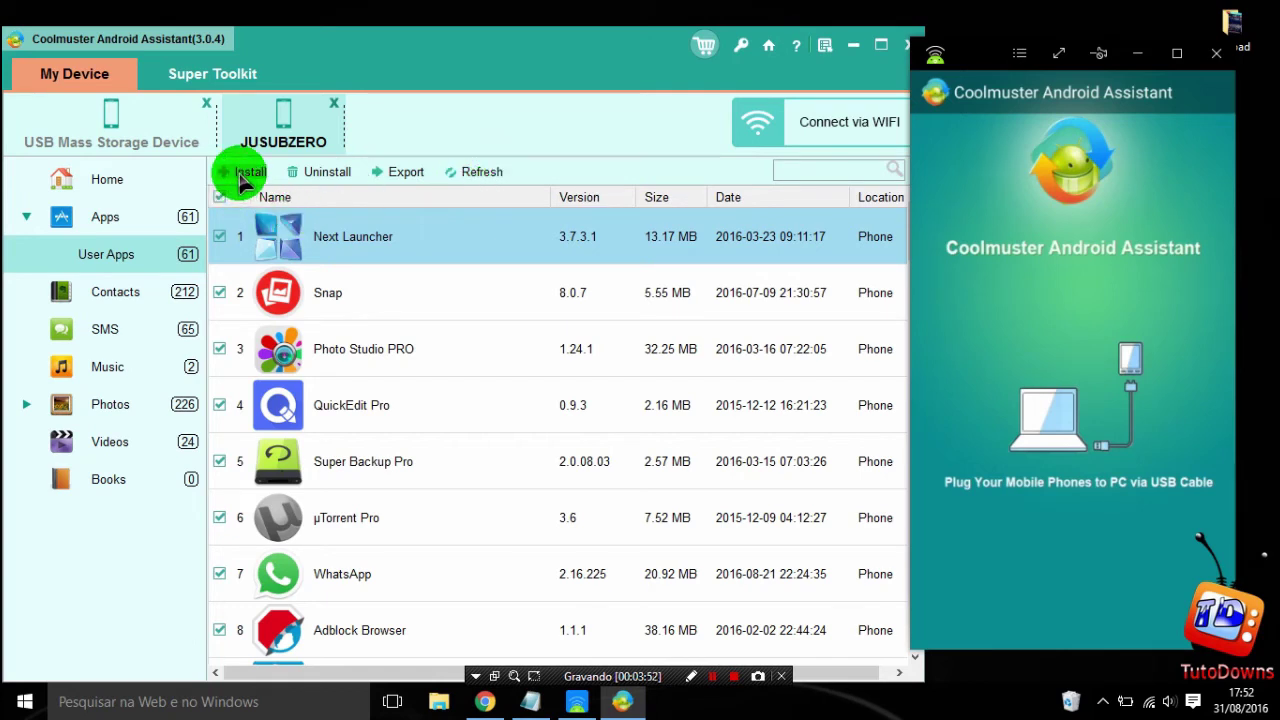
left_click(220, 237)
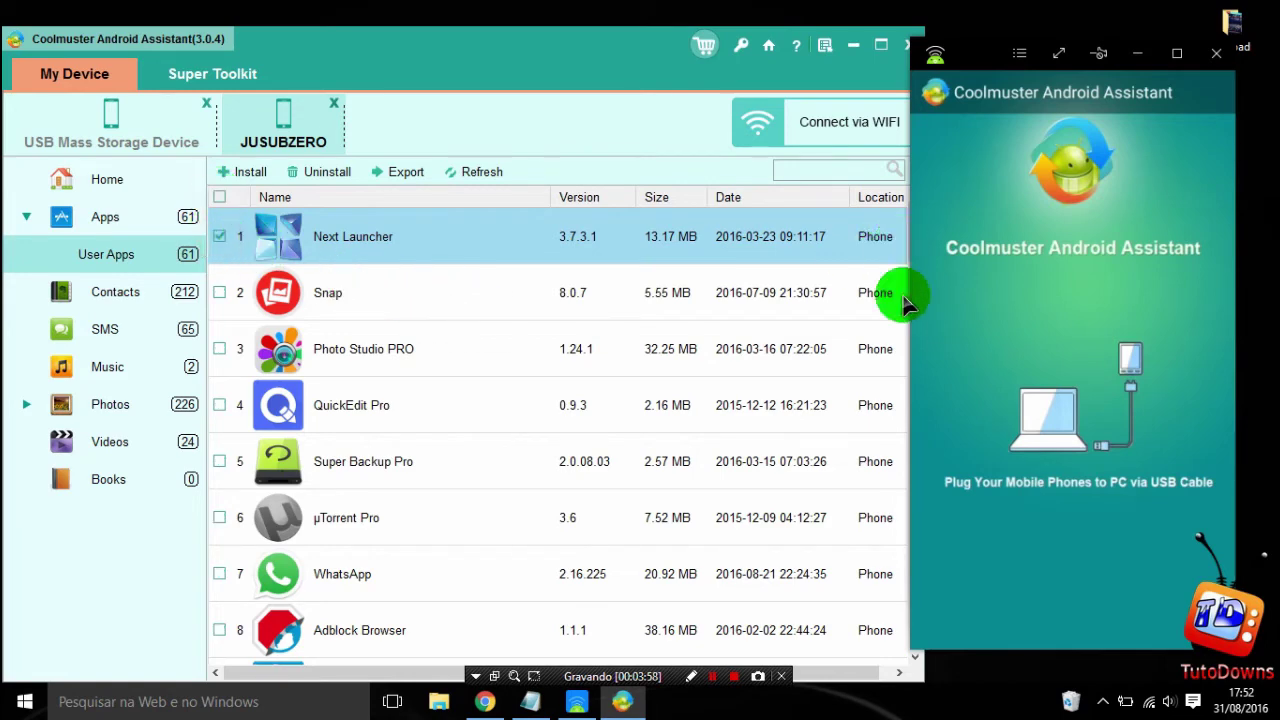
scroll(600, 409, "down", 15)
scroll(600, 409, "up", 2)
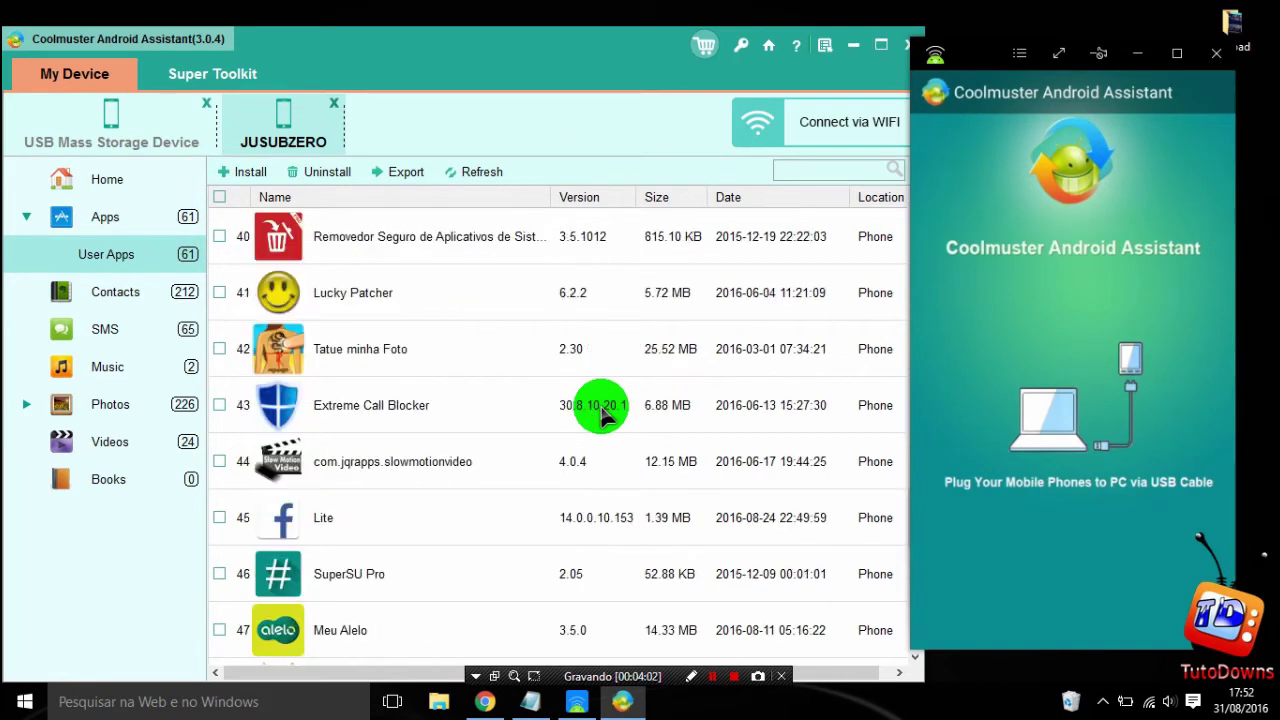
left_click(222, 349)
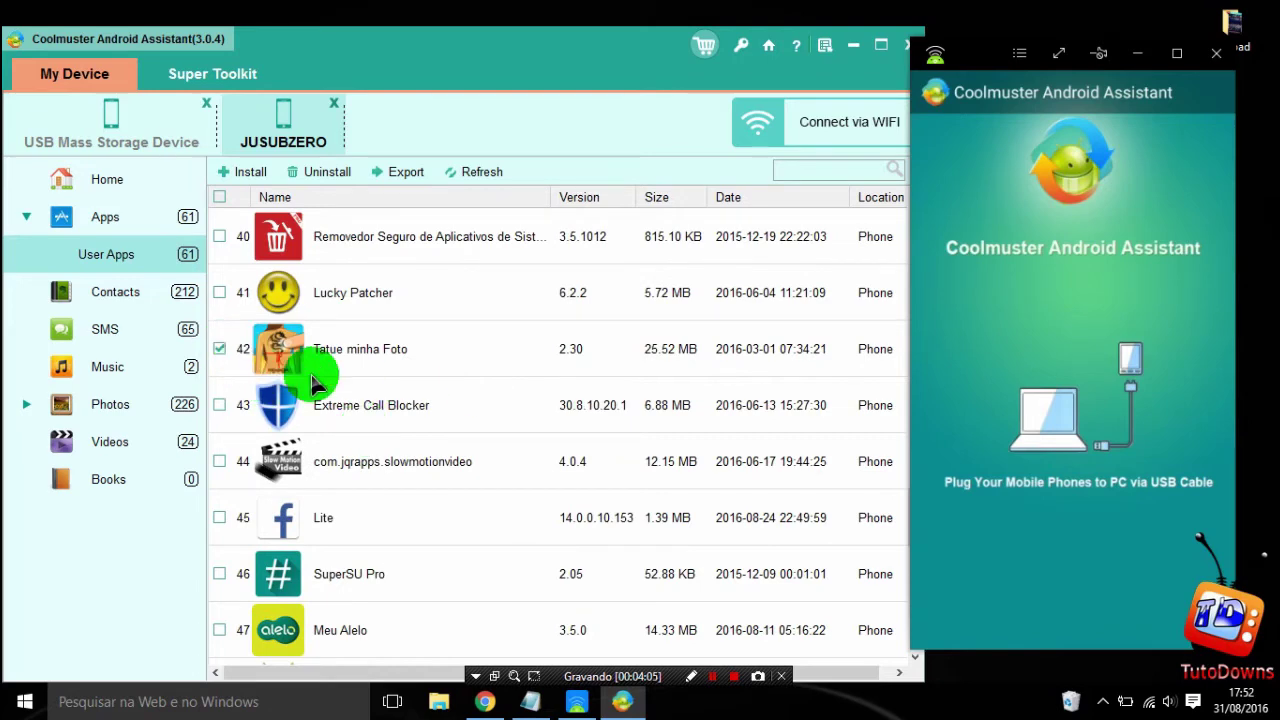
scroll(371, 409, "down", 4)
scroll(380, 337, "up", 3)
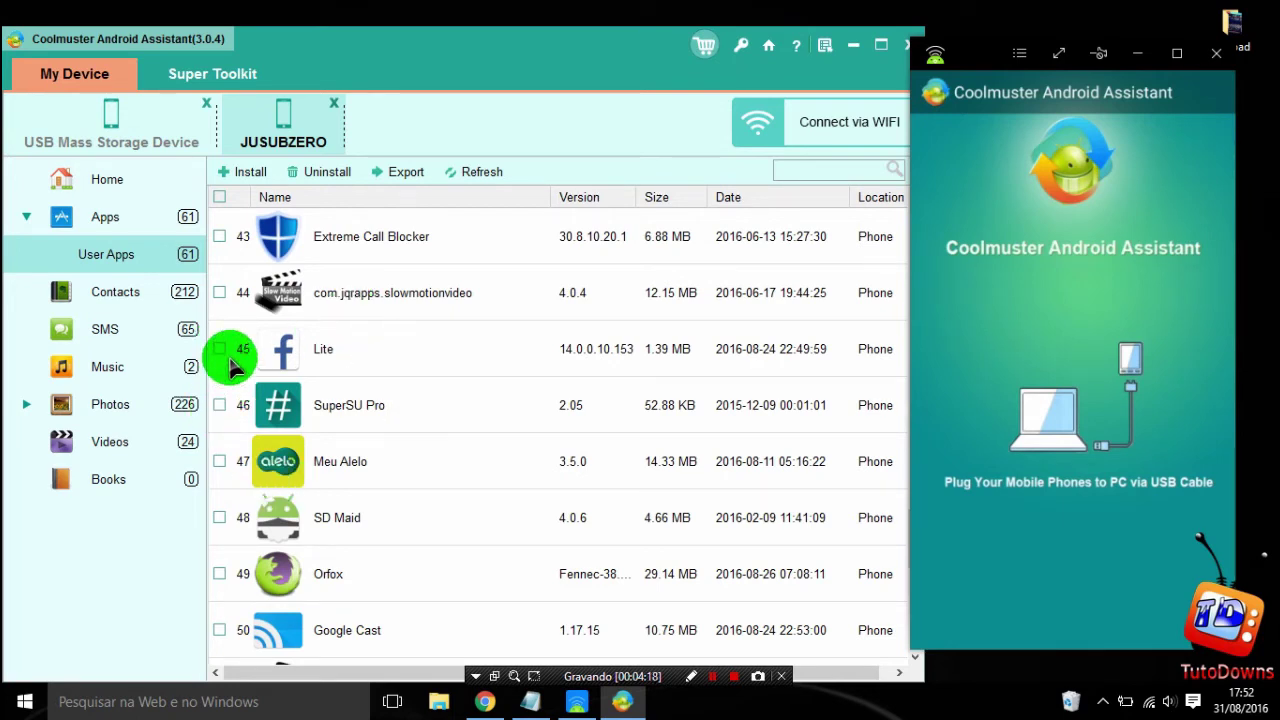
scroll(228, 400, "down", 5)
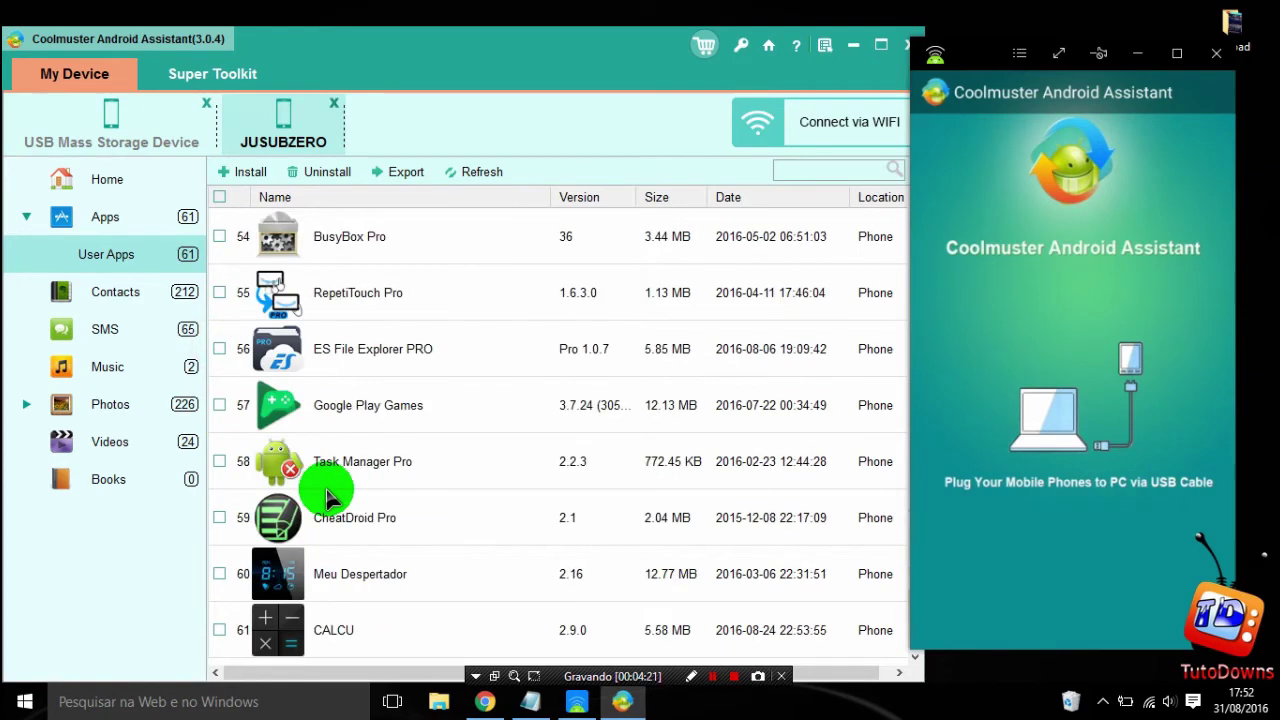
left_click(219, 349)
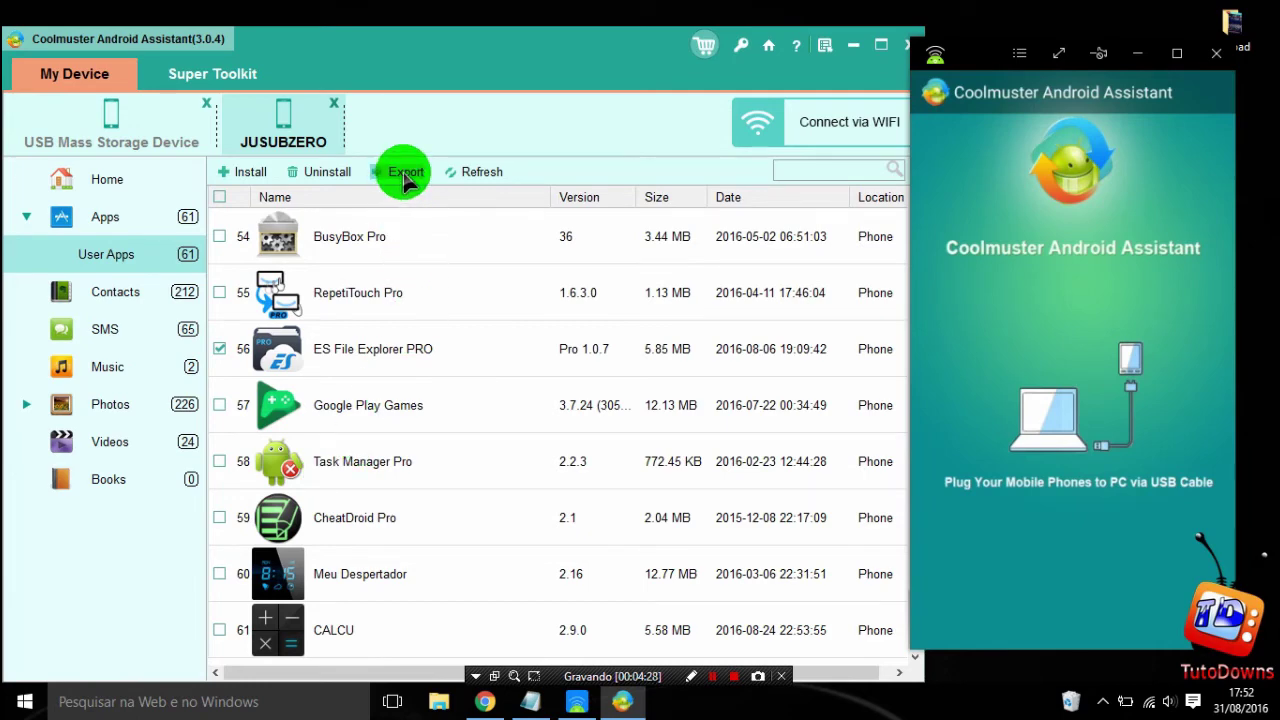
Export the selected apps to the Backup folder on the desktop.
left_click(404, 172)
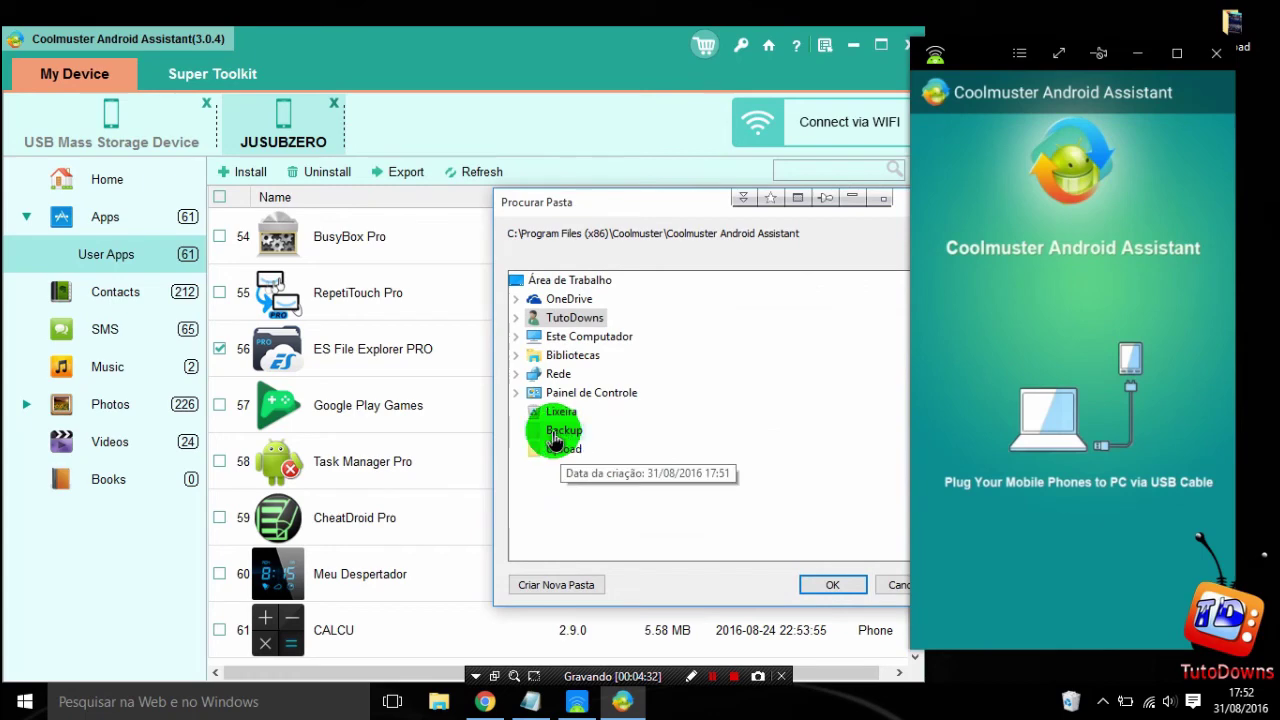
left_click(553, 434)
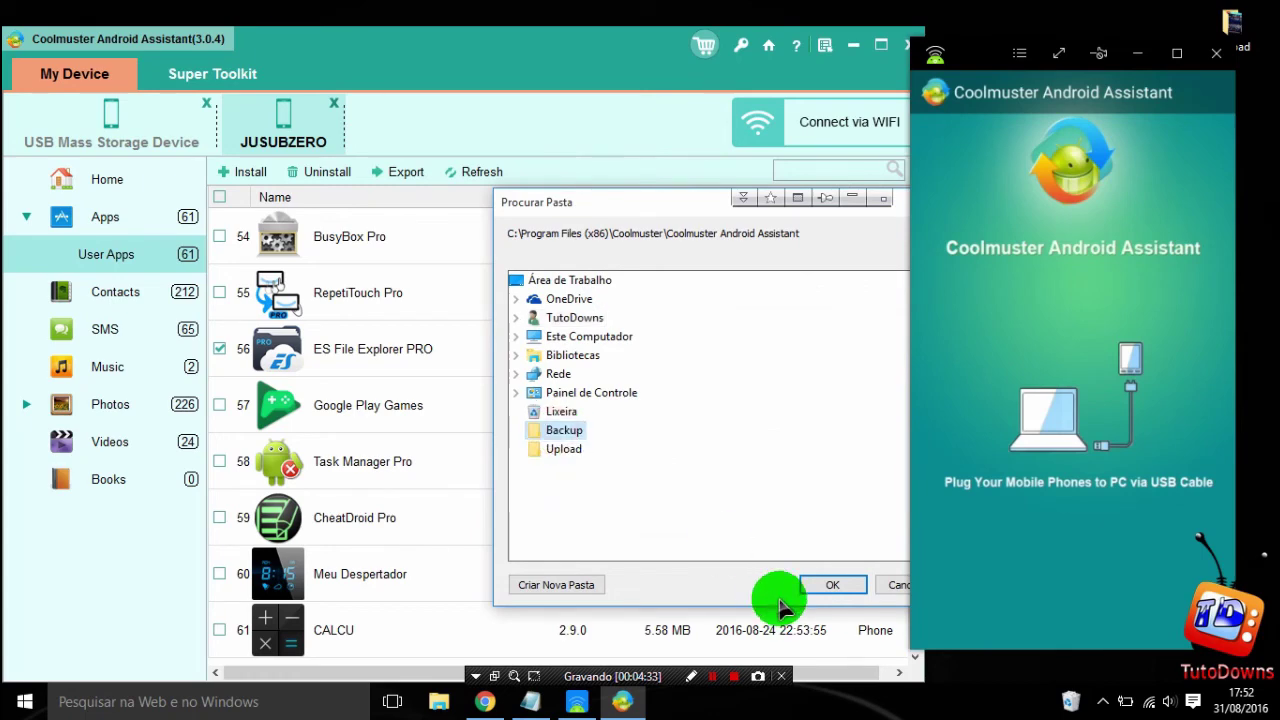
left_click(830, 585)
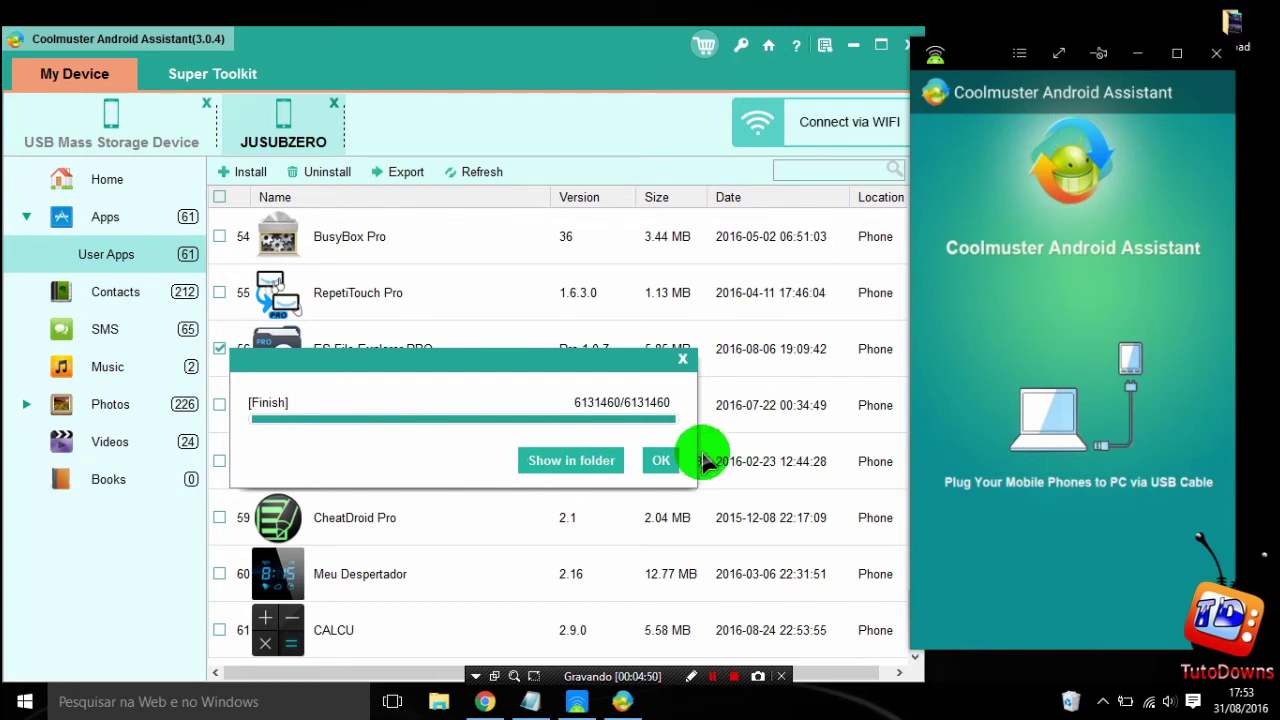
left_click(661, 460)
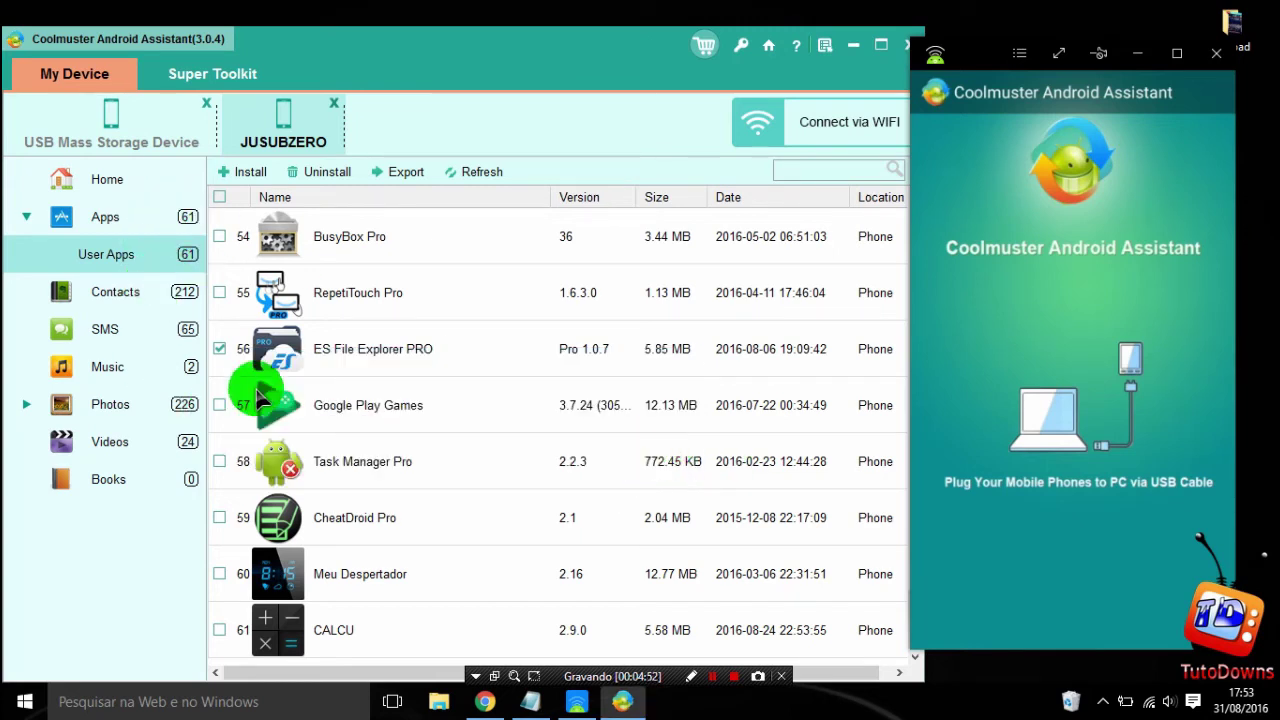
Check the exported APK files in the desktop Backup folder, and close its window.
left_click(853, 50)
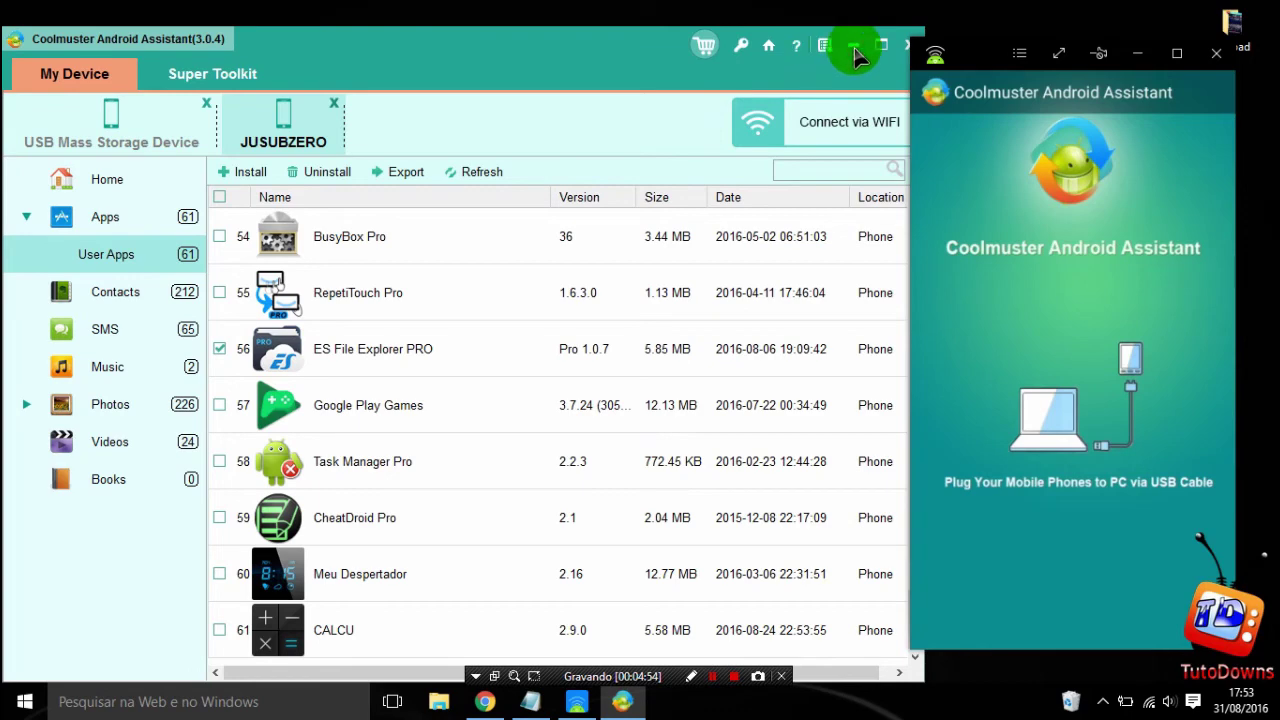
left_click_drag(449, 48, 591, 40)
double_click(36, 617)
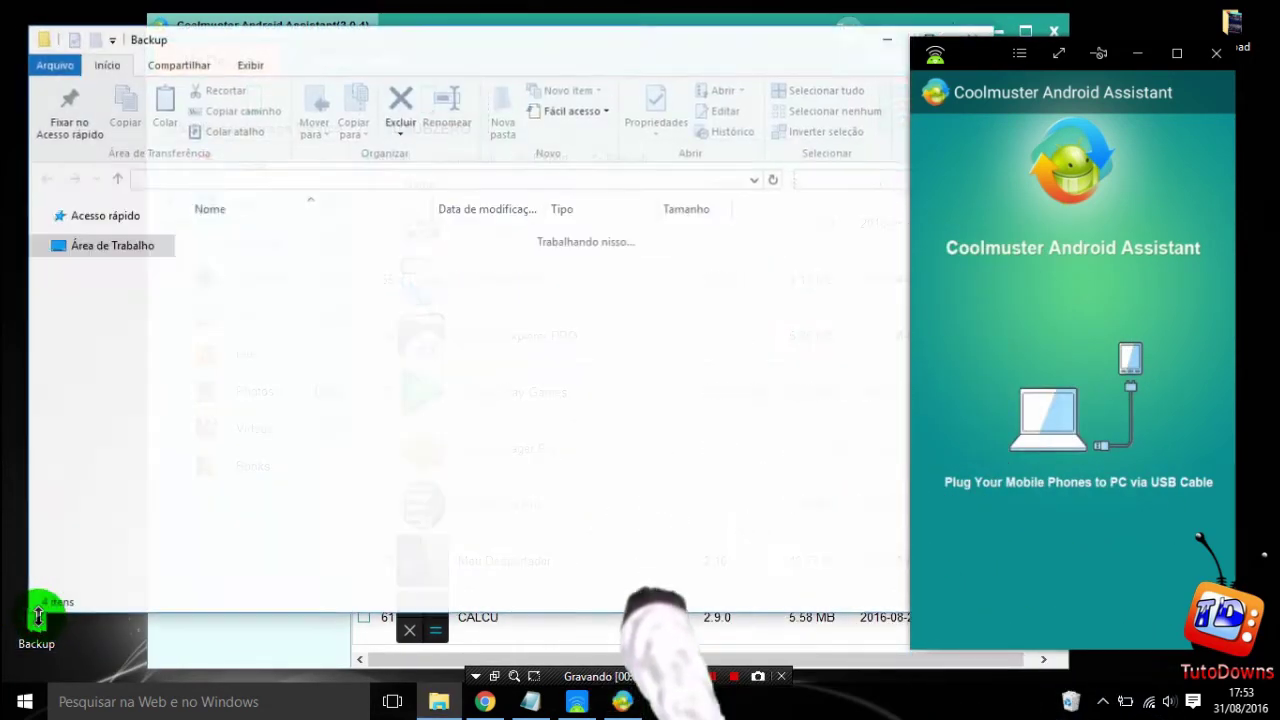
left_click_drag(277, 357, 285, 230)
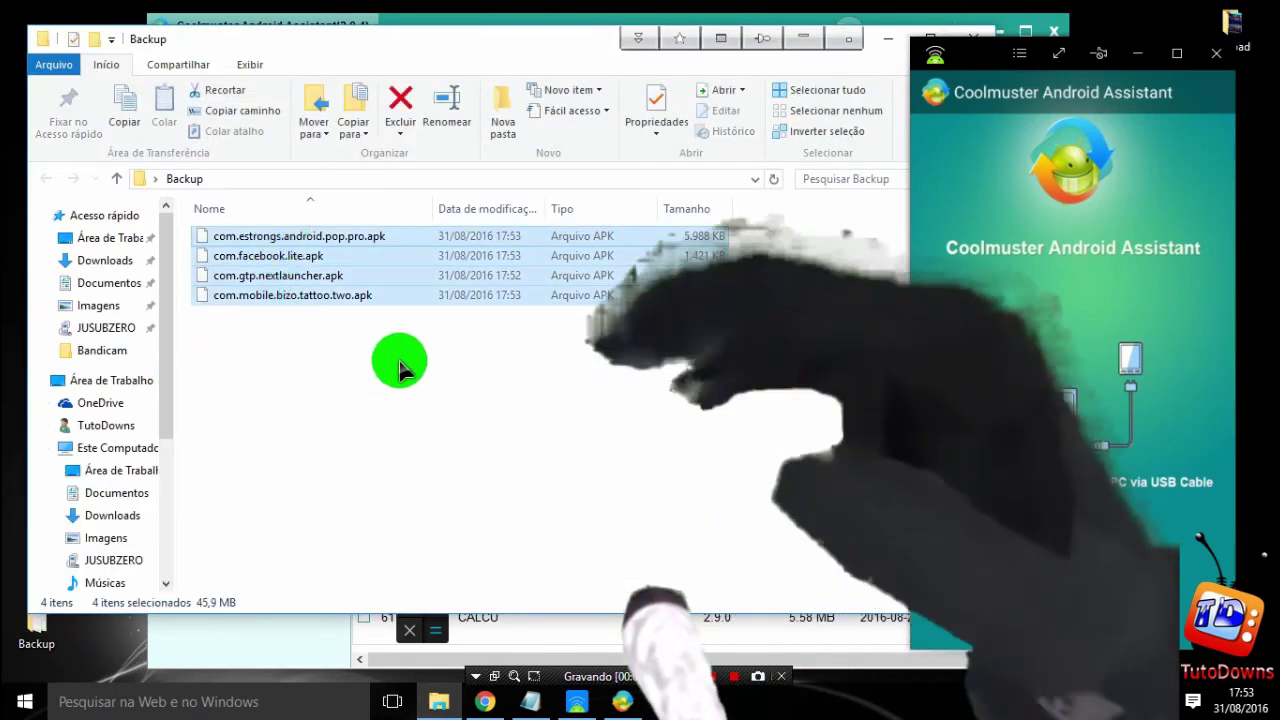
left_click(397, 360)
left_click_drag(280, 337, 266, 240)
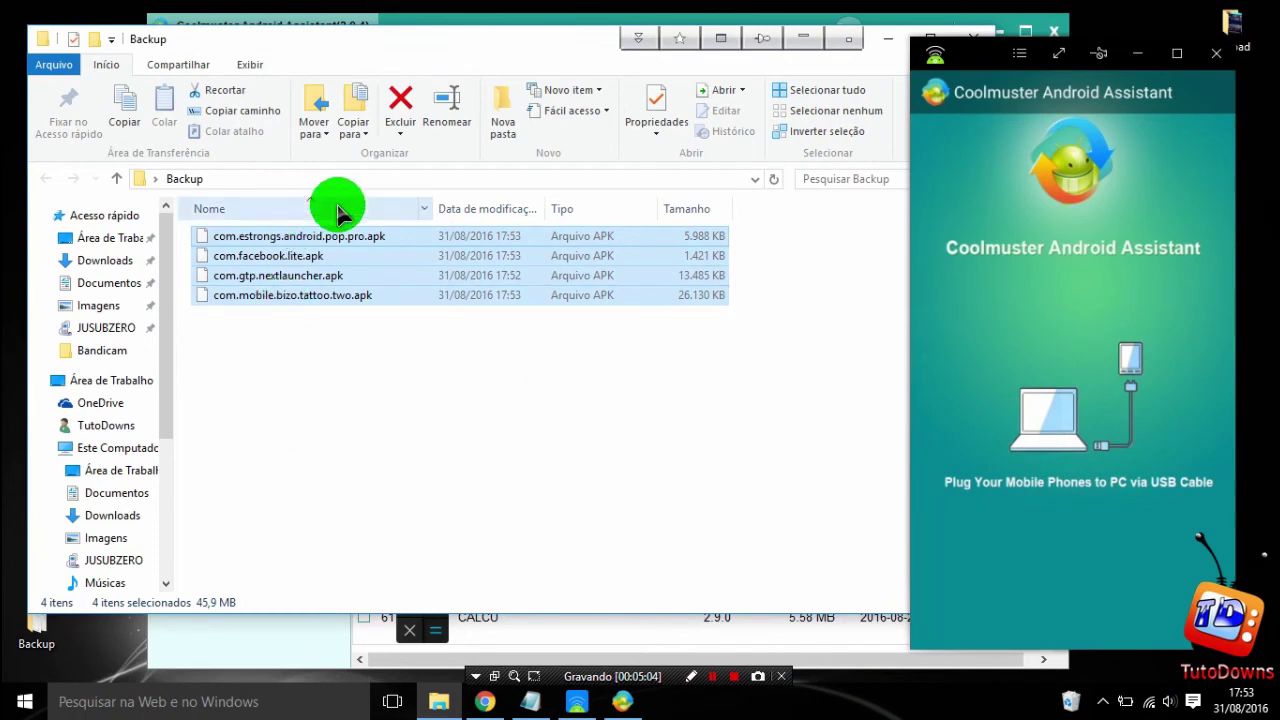
left_click_drag(492, 45, 366, 106)
left_click(857, 94)
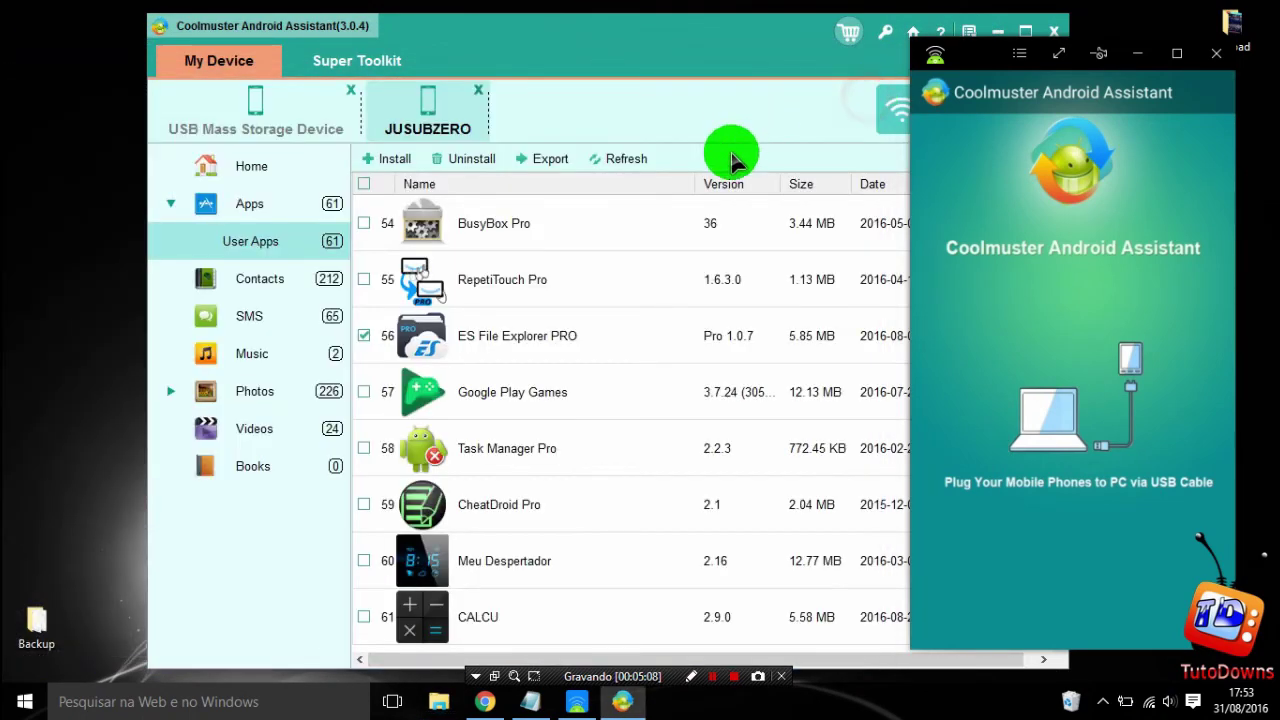
View the APK files available for installation in the desktop Backup folder using the Install command, and cancel without choosing one.
left_click_drag(594, 40, 506, 54)
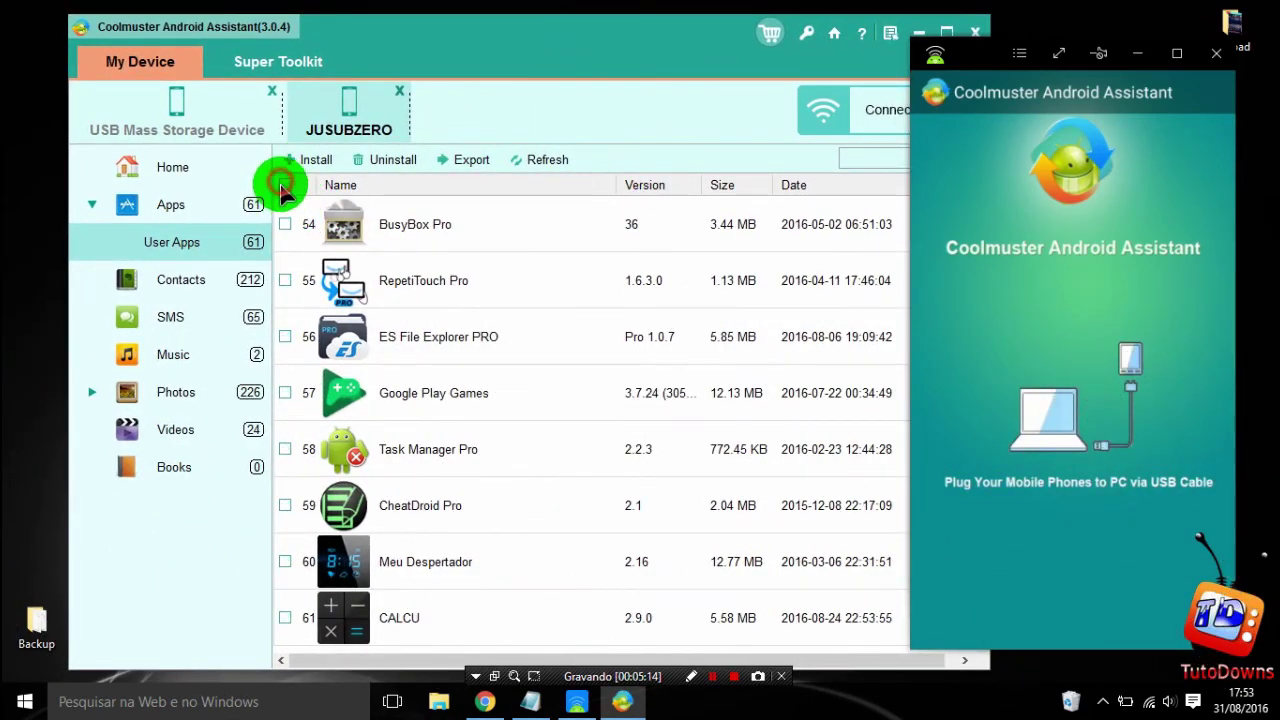
left_click(303, 159)
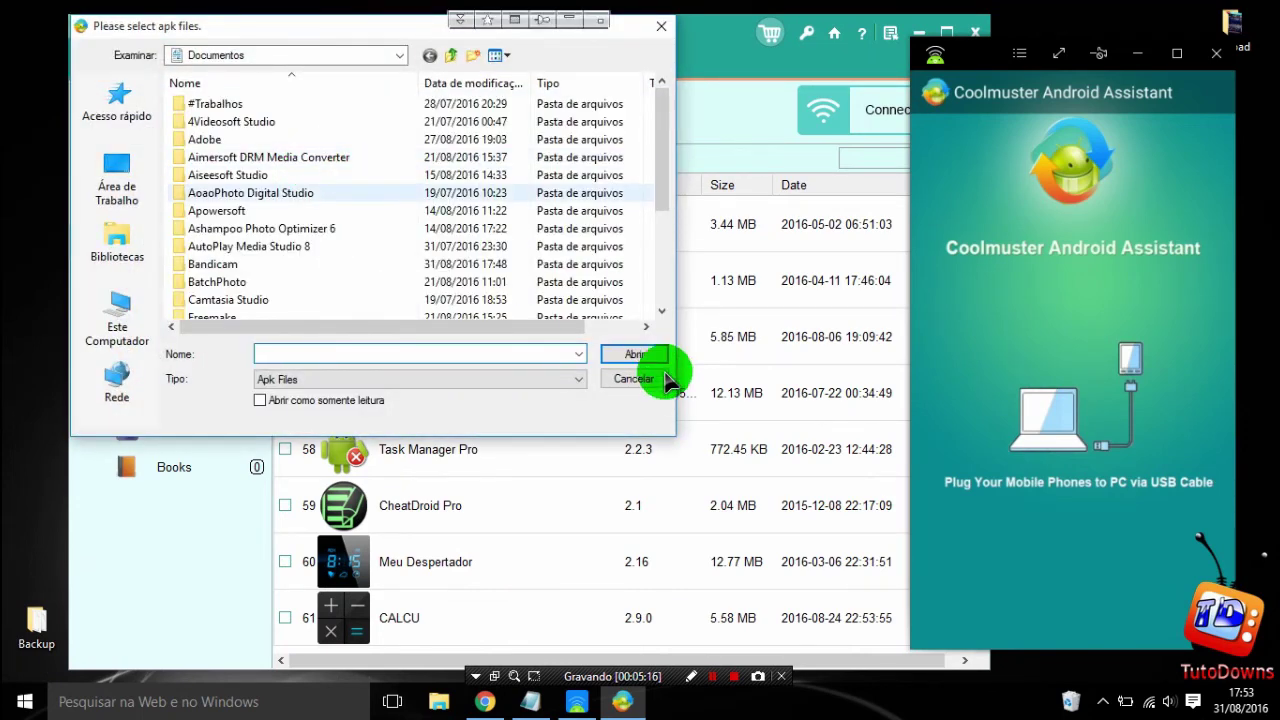
left_click(630, 384)
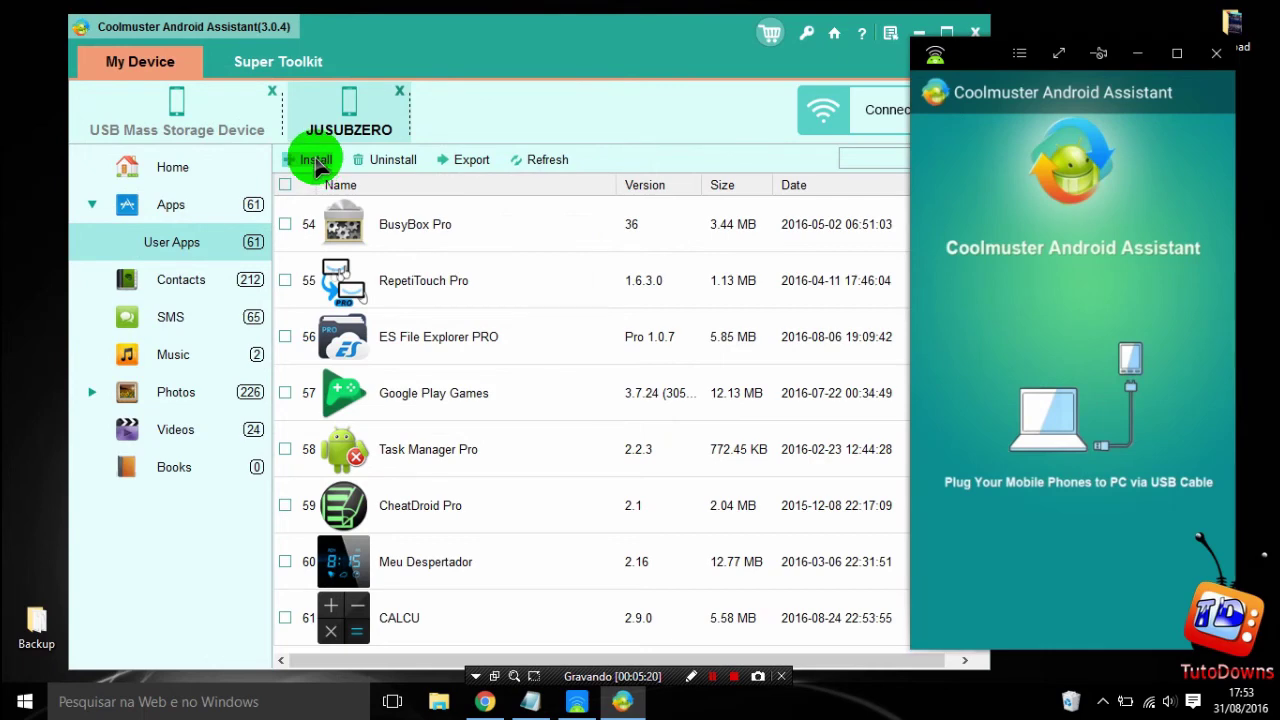
left_click(318, 162)
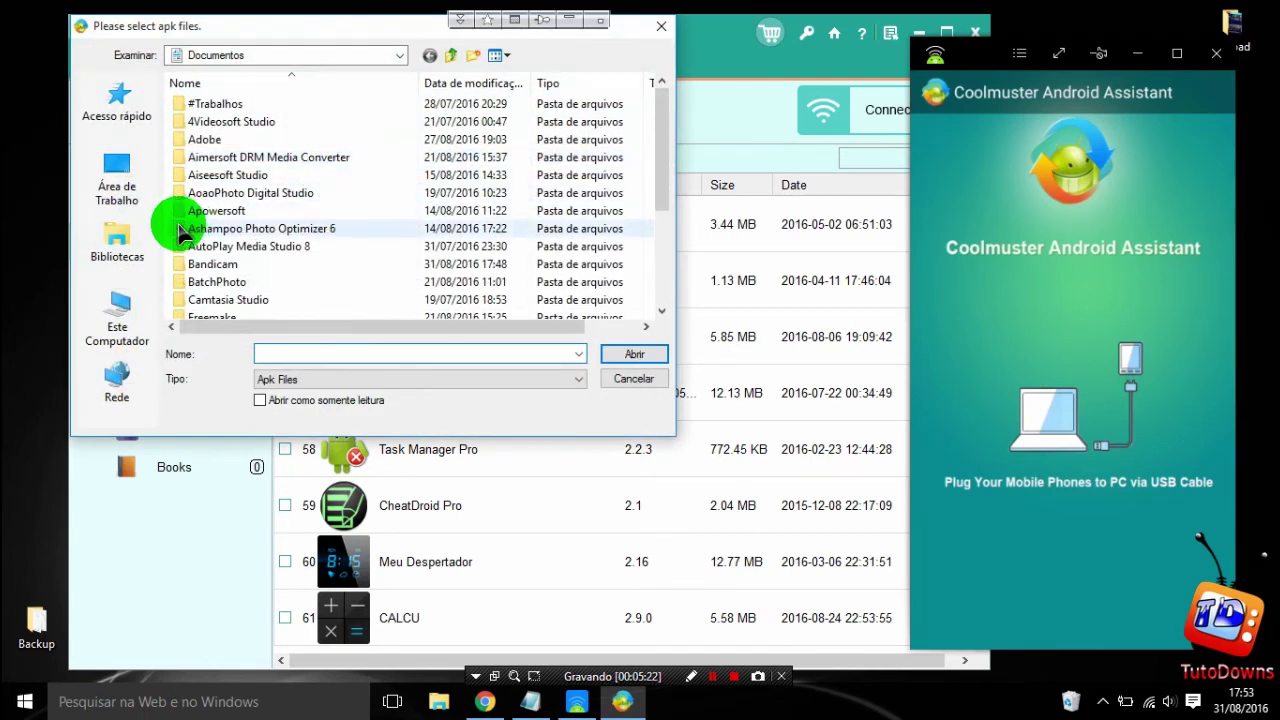
left_click(132, 190)
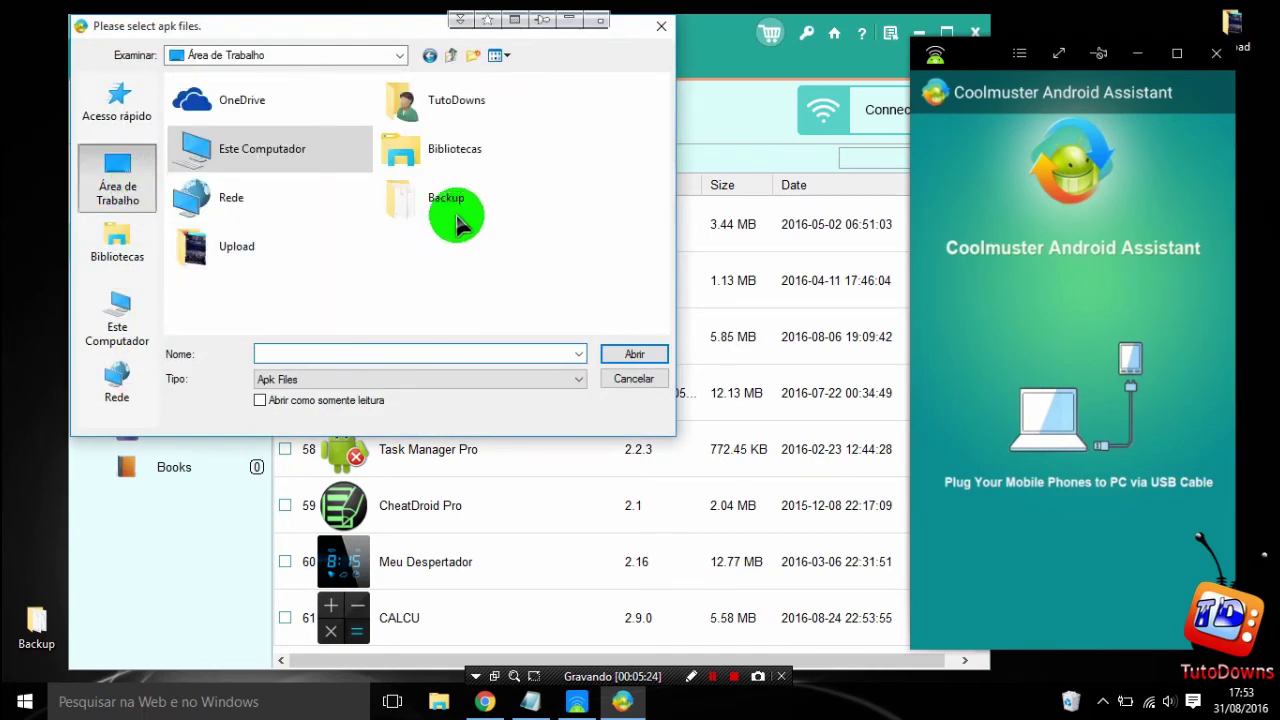
double_click(451, 200)
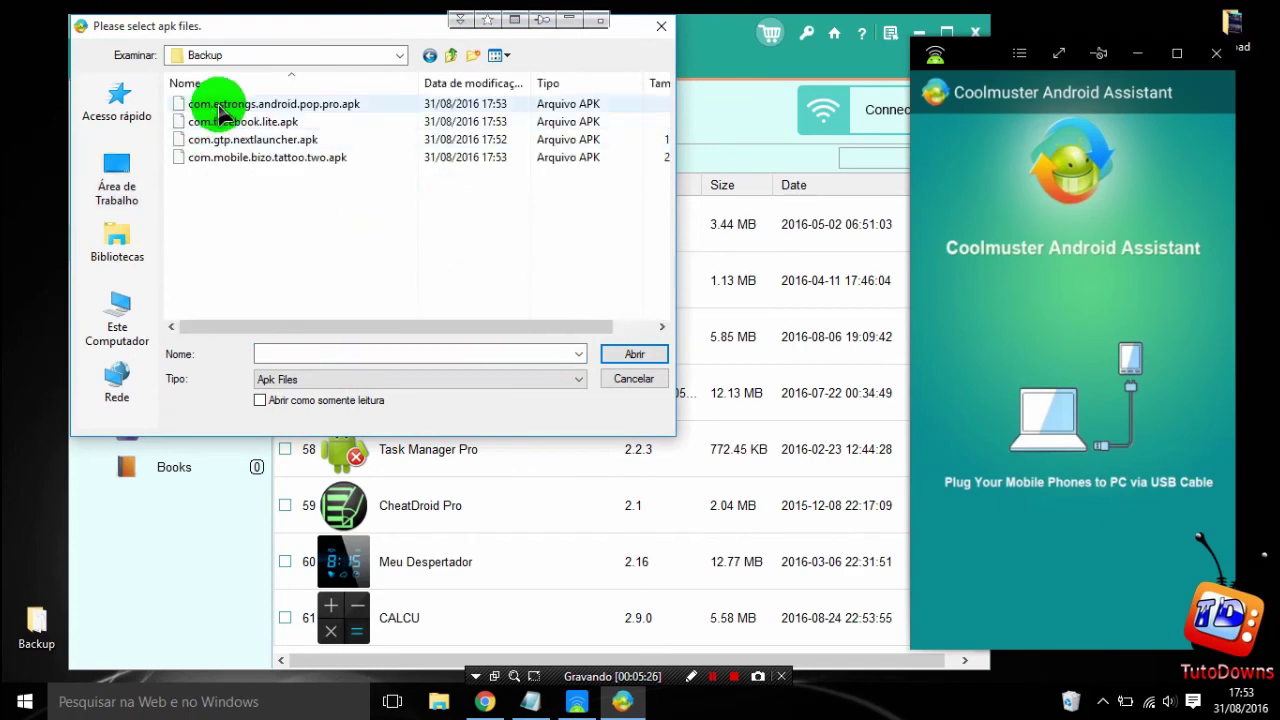
left_click(632, 380)
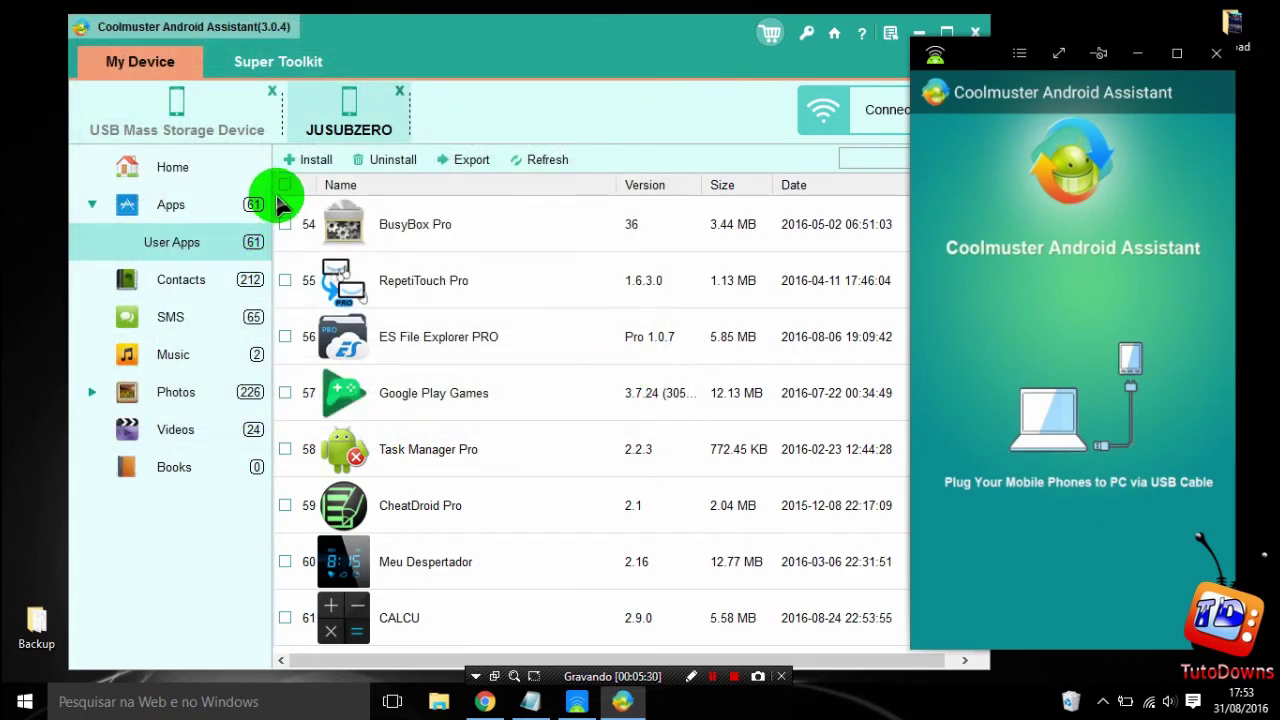